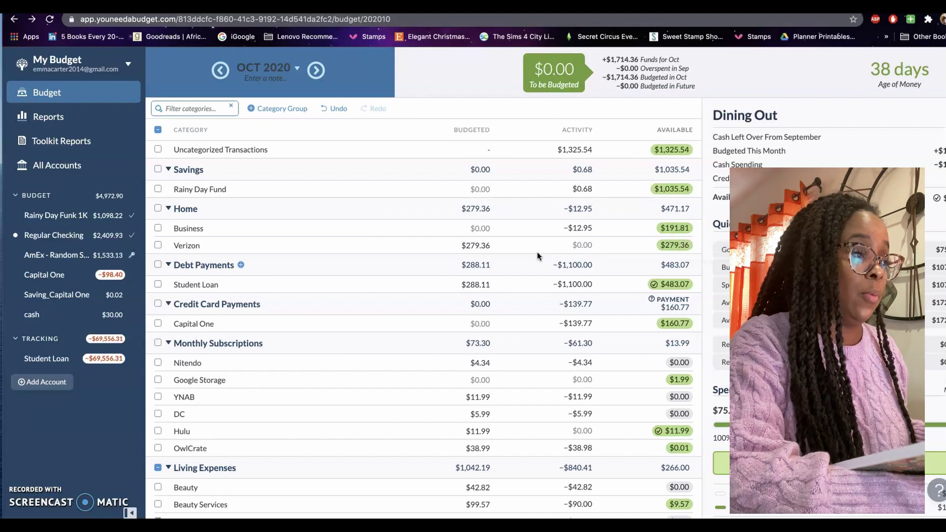
Step: Review the October 2020 budgeted and available amounts from Savings through Living Expenses and into Sinking Funds
scroll(527, 246, down, 1)
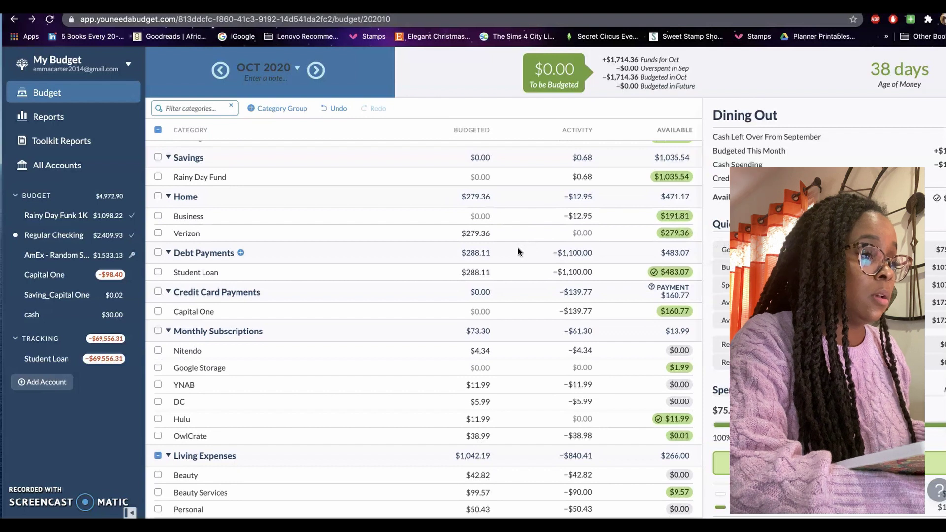
click(469, 273)
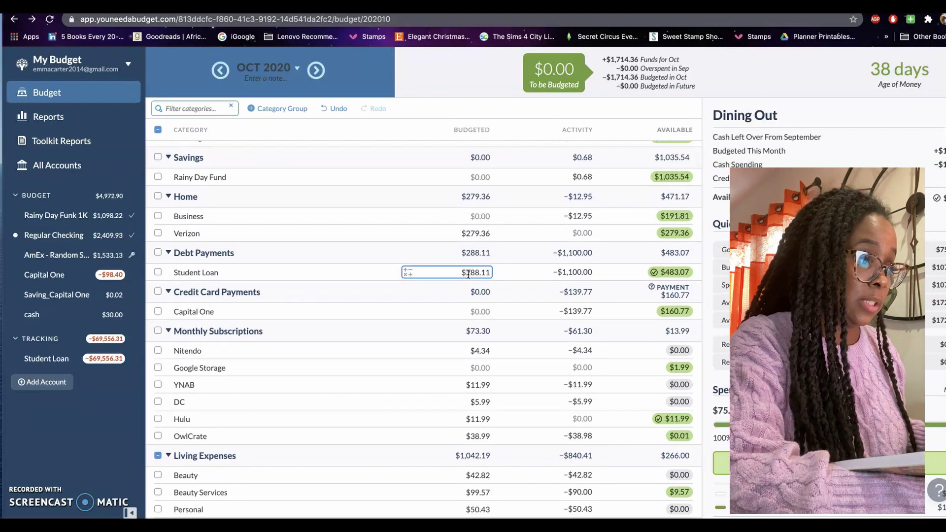
key(Return)
click(441, 310)
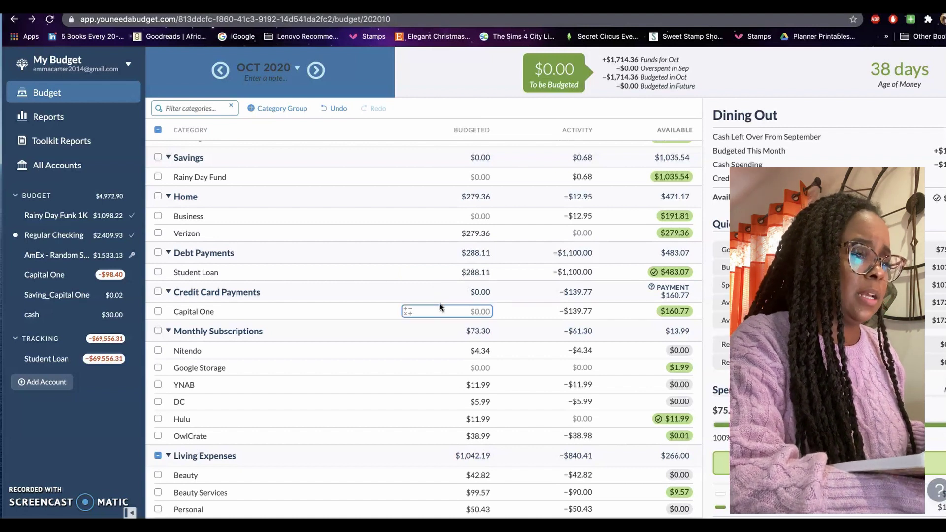
click(864, 114)
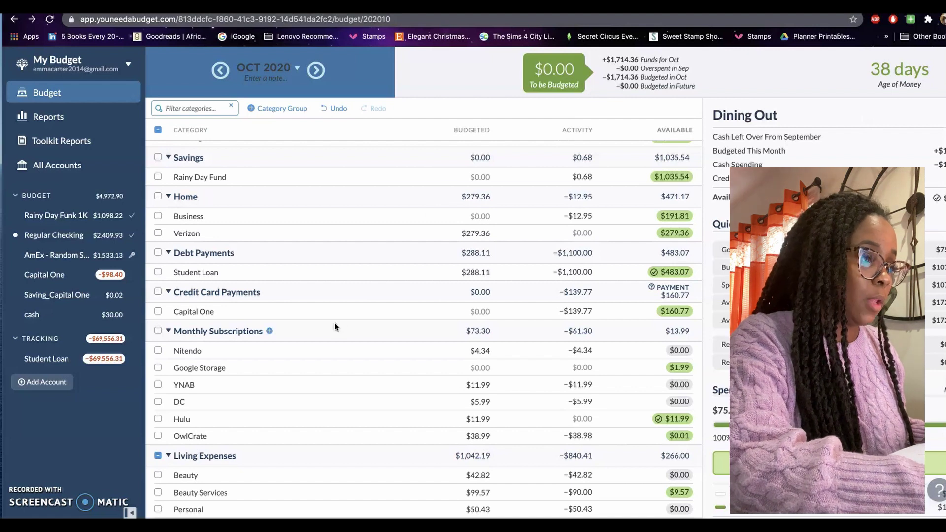
scroll(335, 326, down, 2)
scroll(395, 322, down, 1)
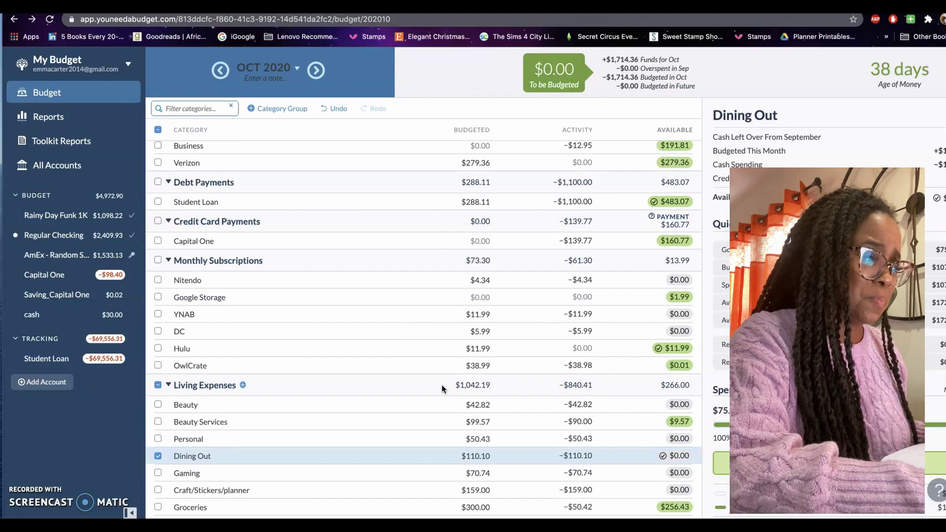
scroll(442, 389, down, 1)
scroll(442, 389, down, 1)
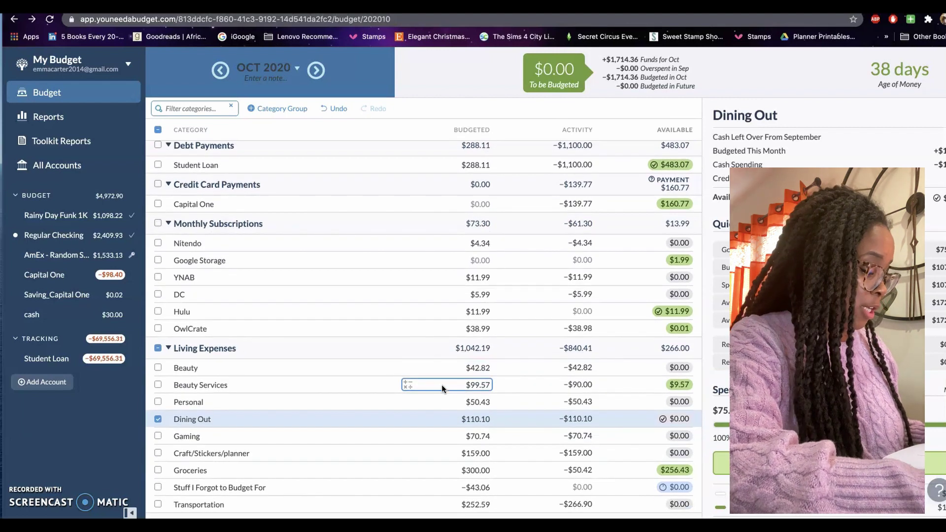
scroll(508, 356, down, 1)
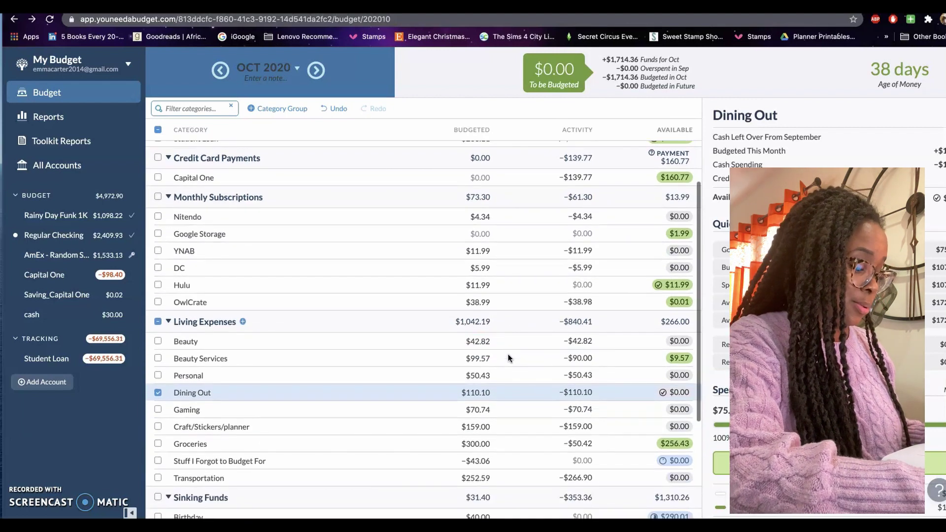
scroll(508, 358, up, 1)
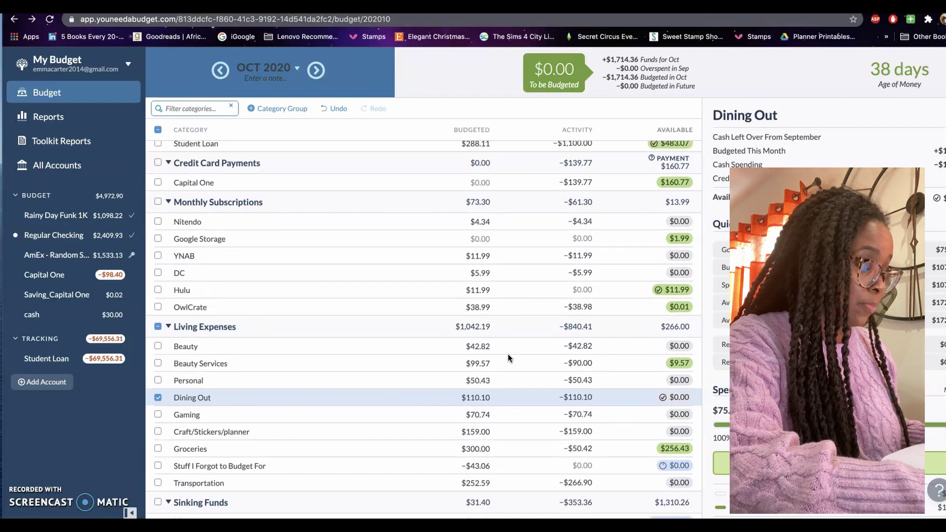
scroll(508, 357, down, 1)
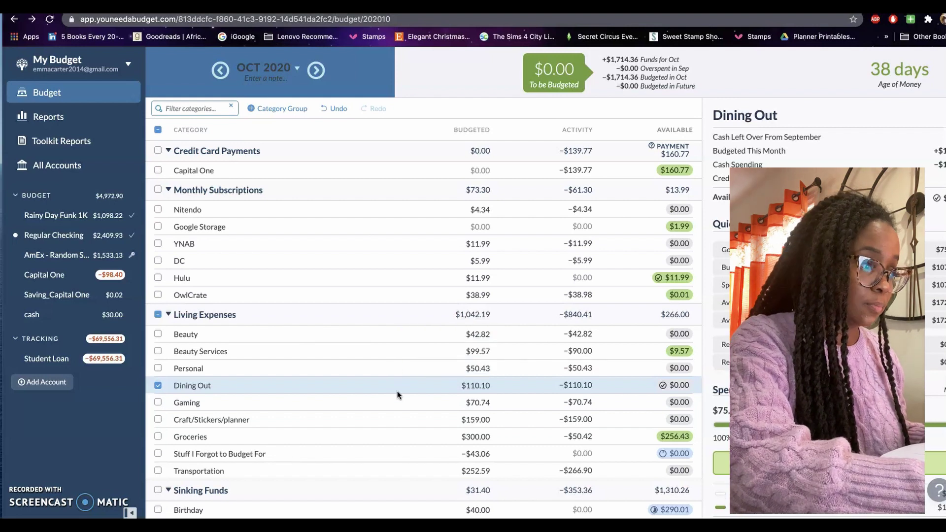
Step: Set the October budgeted amount for Gaming under Living Expenses to $100
click(395, 407)
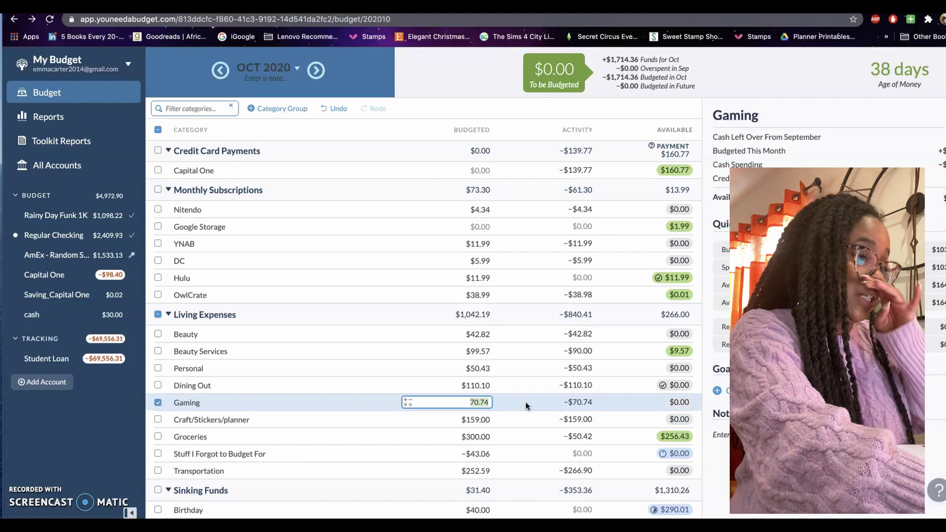
text(100)
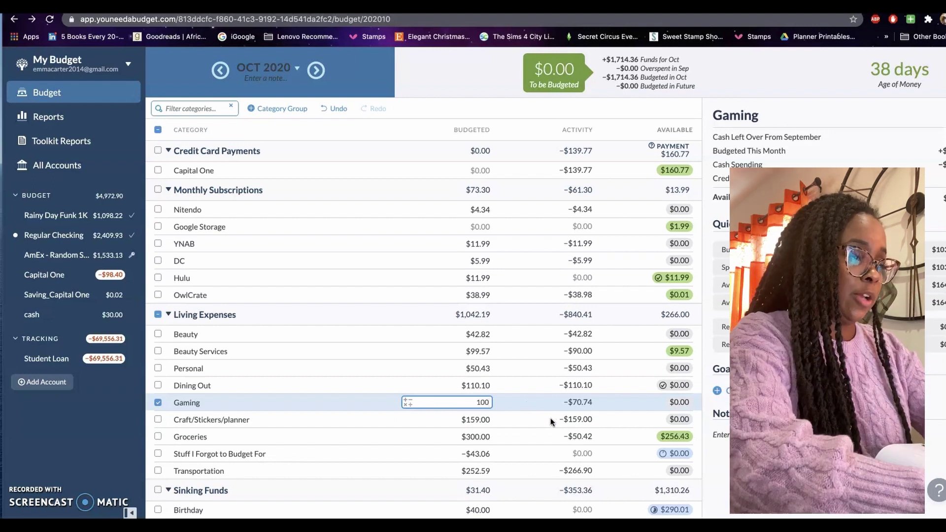
click(530, 418)
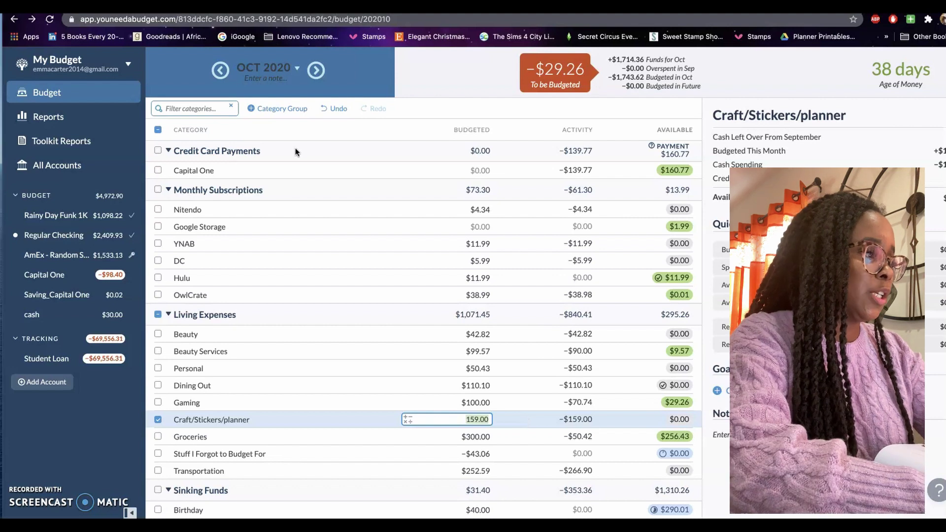
Step: Categorize the uncategorized 10/15/2020 Explore Excel credit in the Regular Checking account as Inflow: To be Budgeted and save the transaction
click(80, 238)
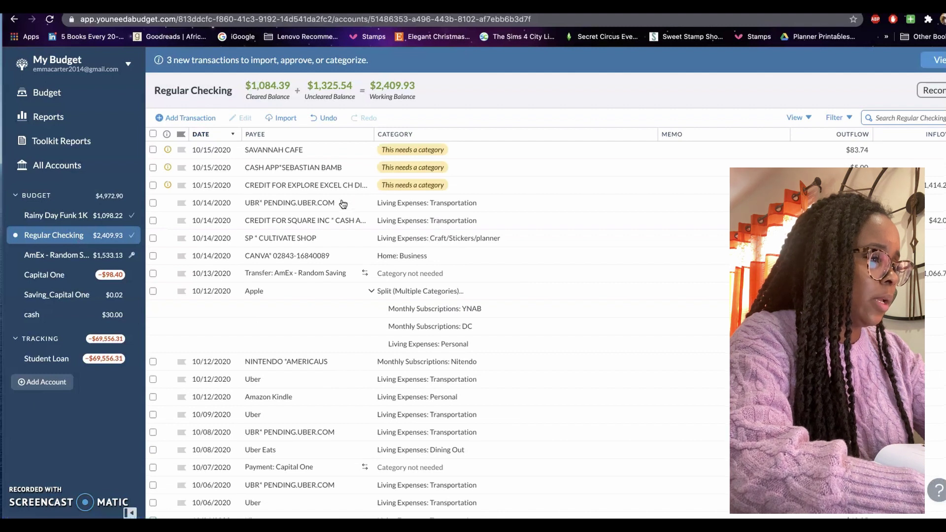
click(357, 181)
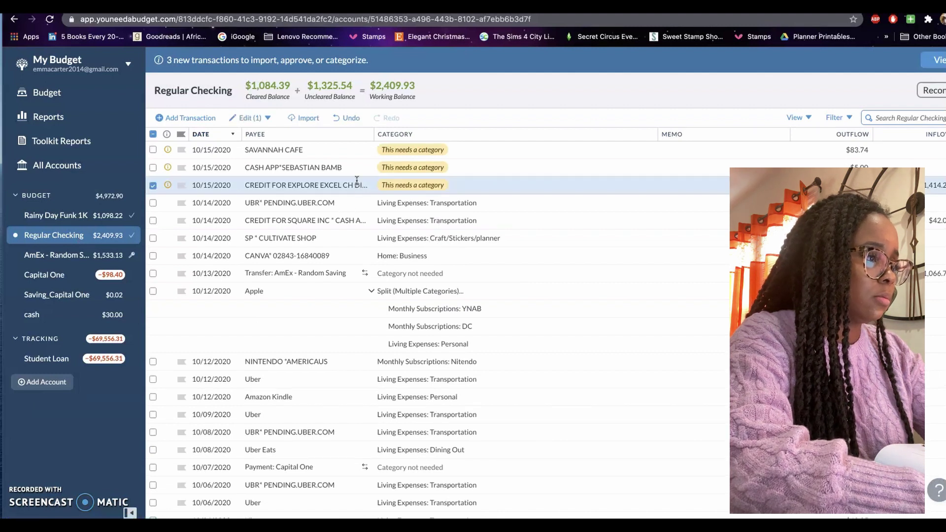
click(357, 181)
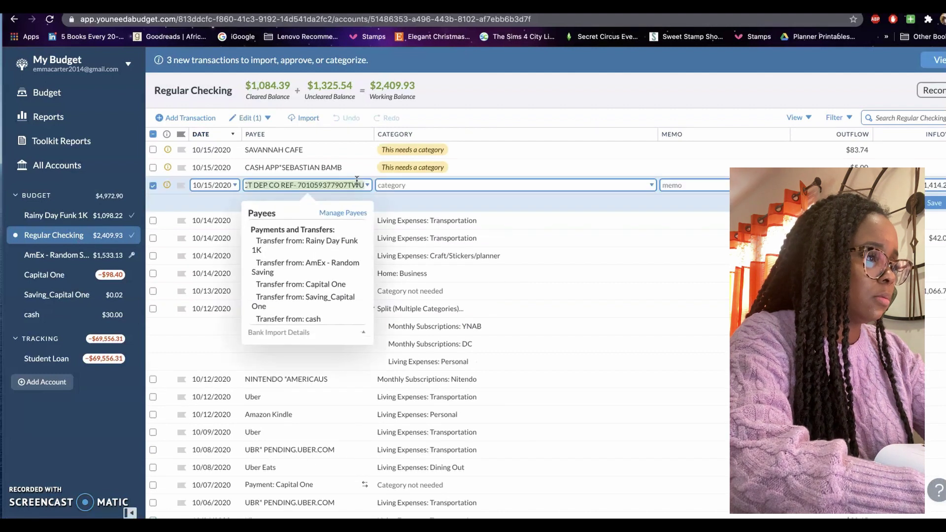
click(599, 189)
click(595, 245)
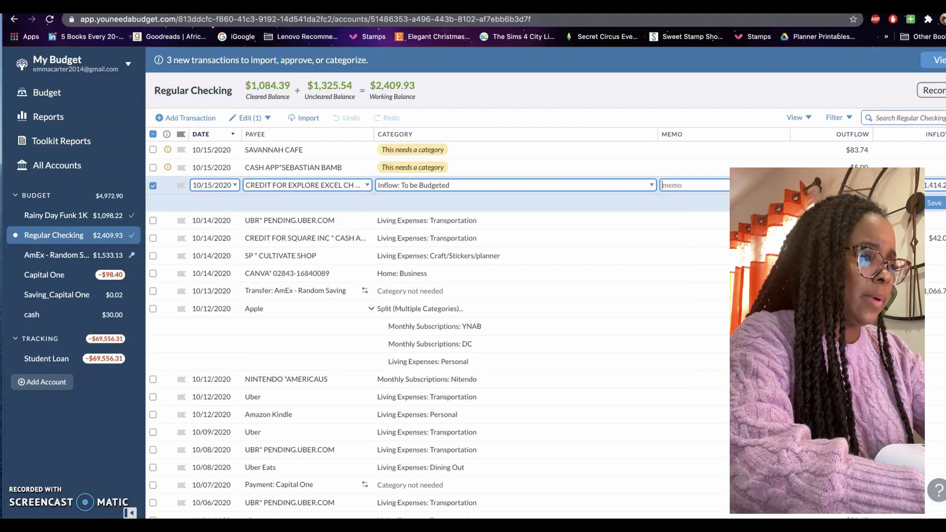
key(Return)
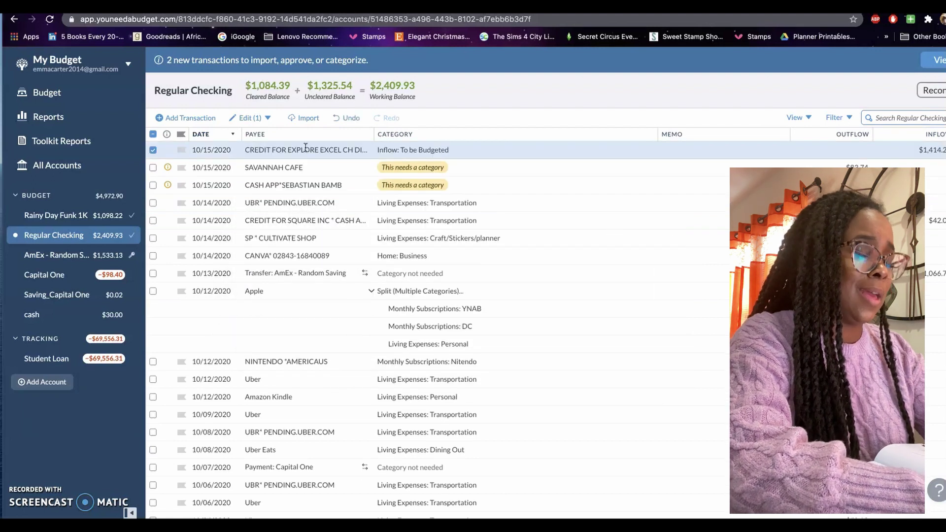
Step: Return to the October budget and add $50 to the budgeted amount for Stuff I Forgot to Budget For
click(91, 95)
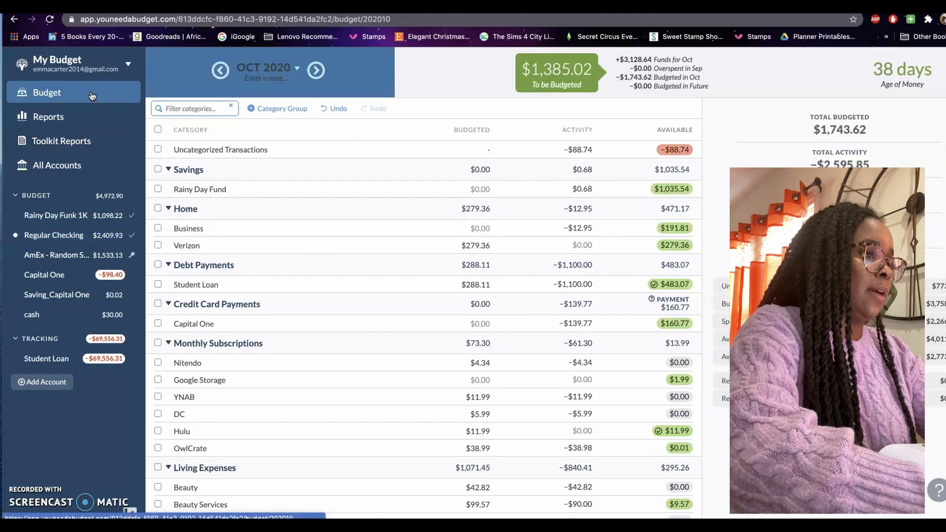
scroll(364, 254, down, 6)
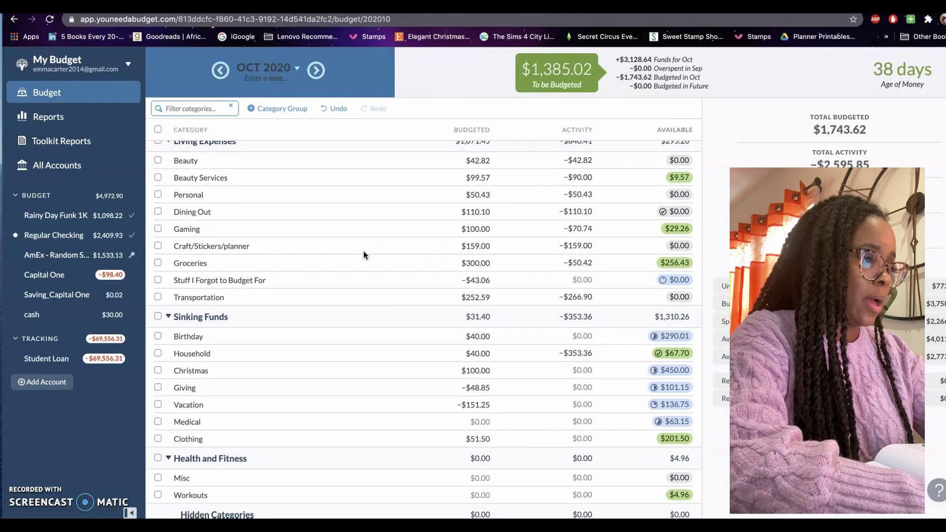
click(427, 257)
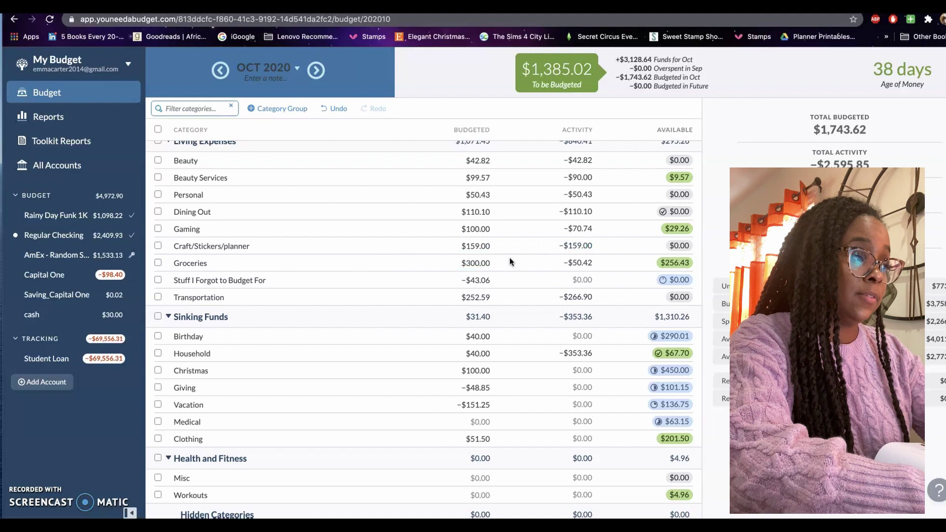
click(479, 285)
key(Escape)
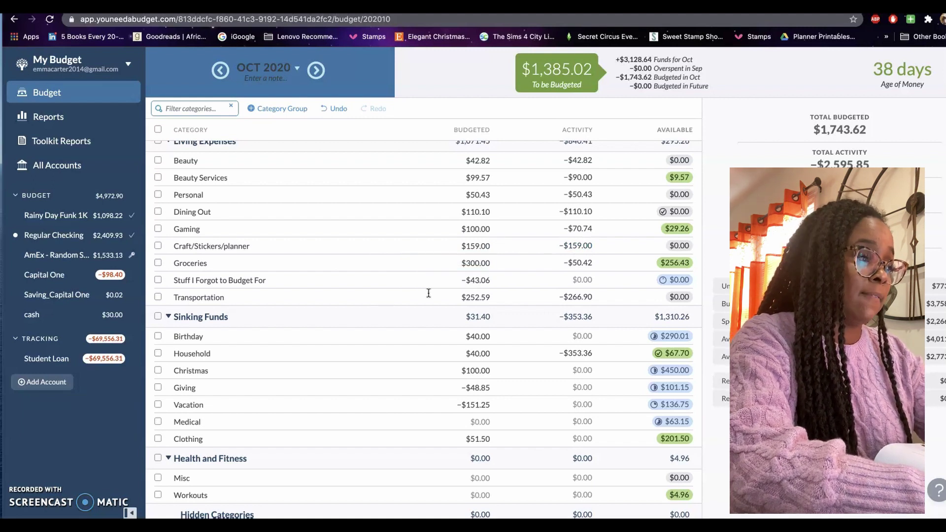
click(486, 281)
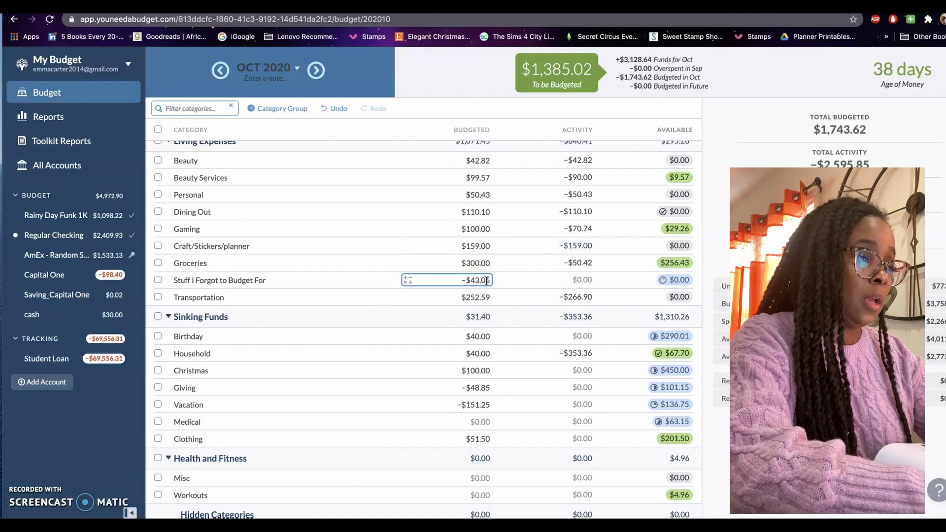
click(425, 281)
text(+50)
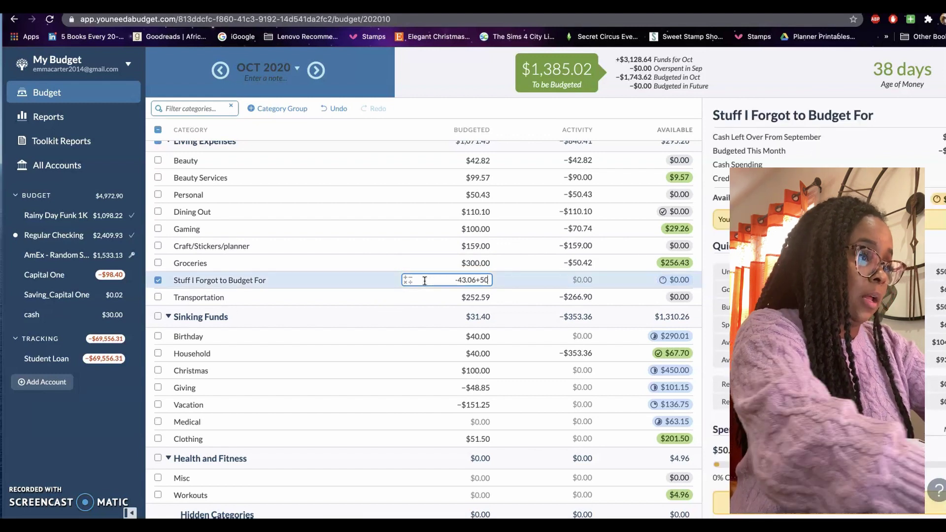
key(Return)
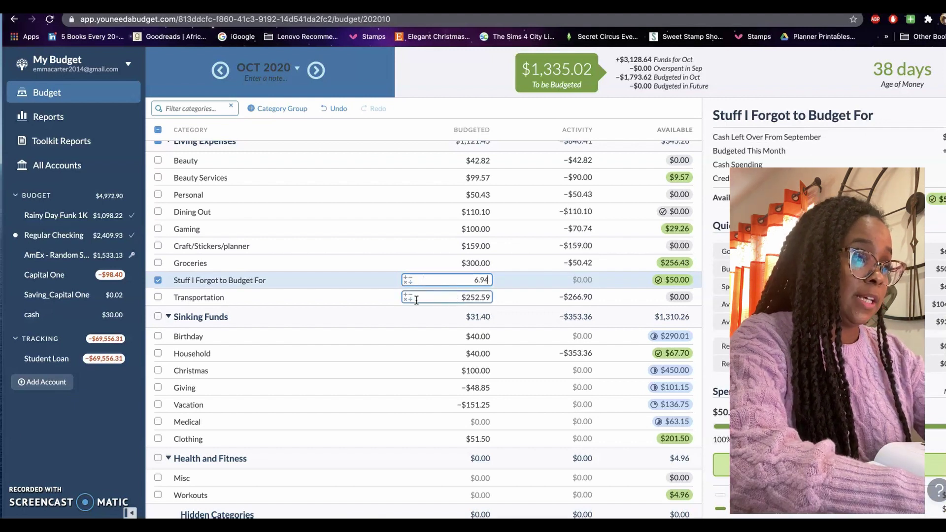
Step: Add $100 and a further $50 to the budgeted amount for Transportation under Living Expenses
click(416, 299)
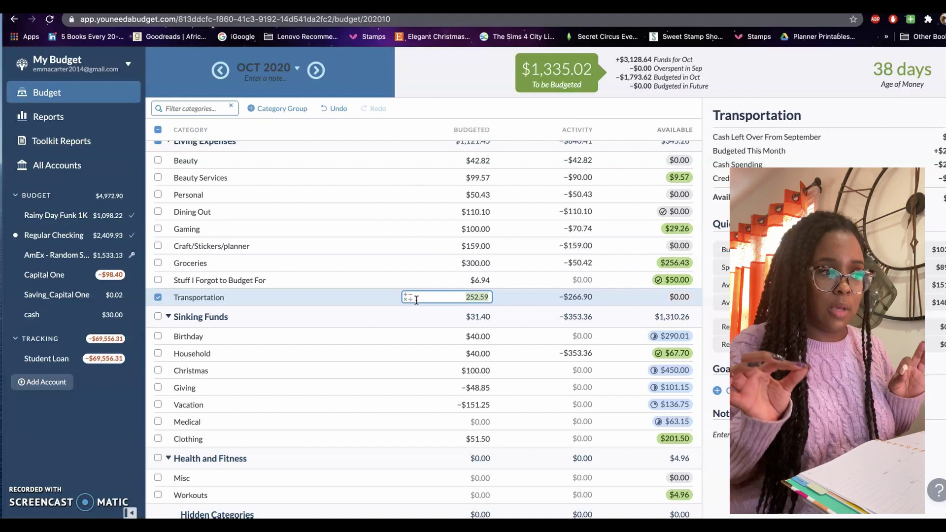
text(+)
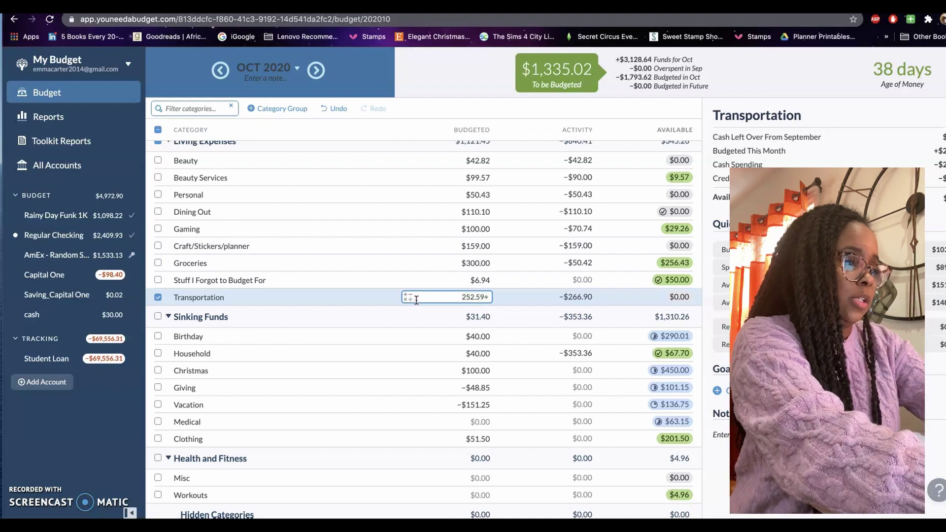
text(100)
key(Return)
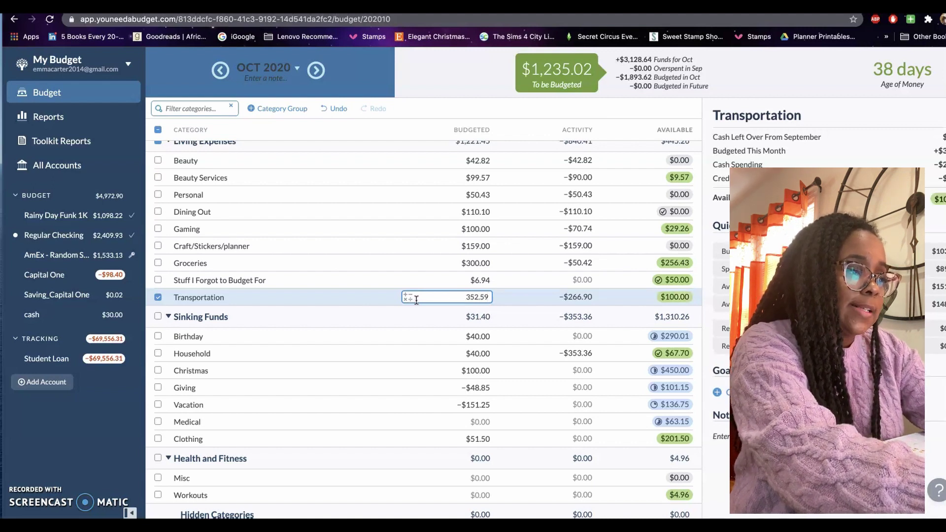
text(+50)
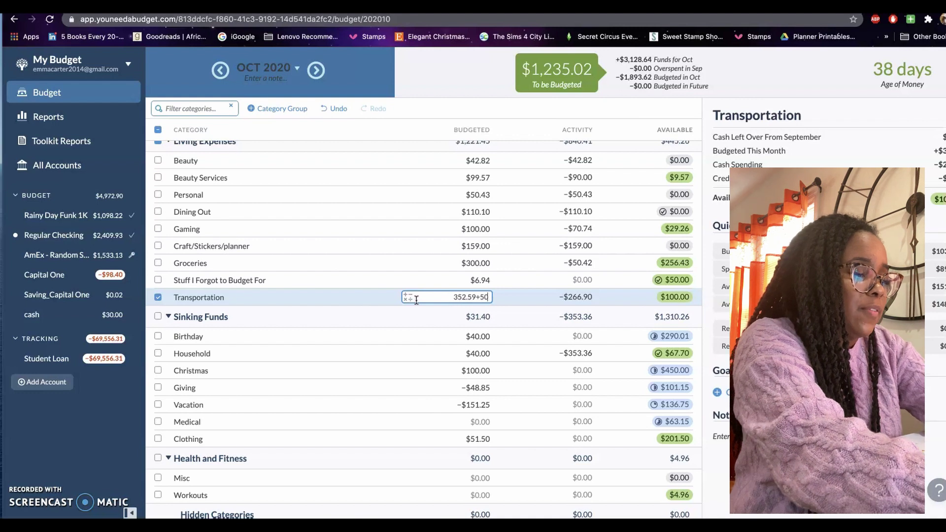
key(Return)
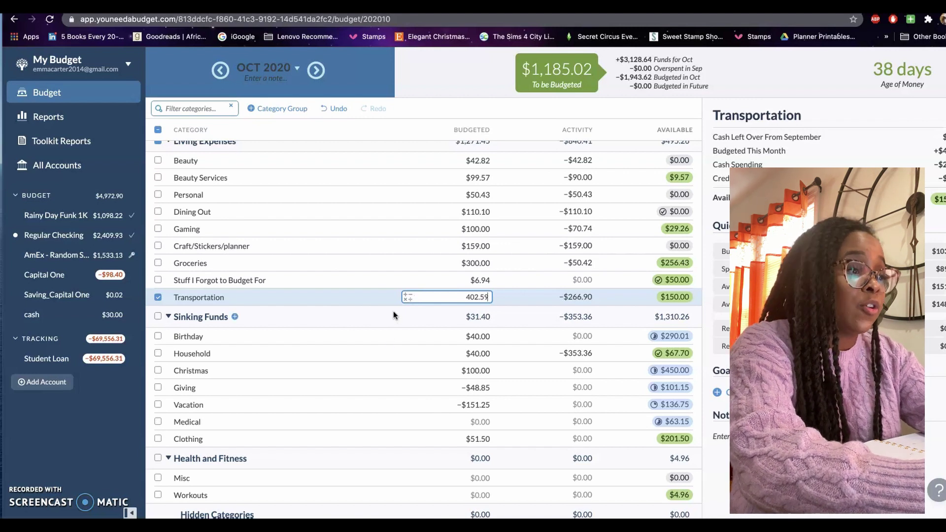
click(385, 295)
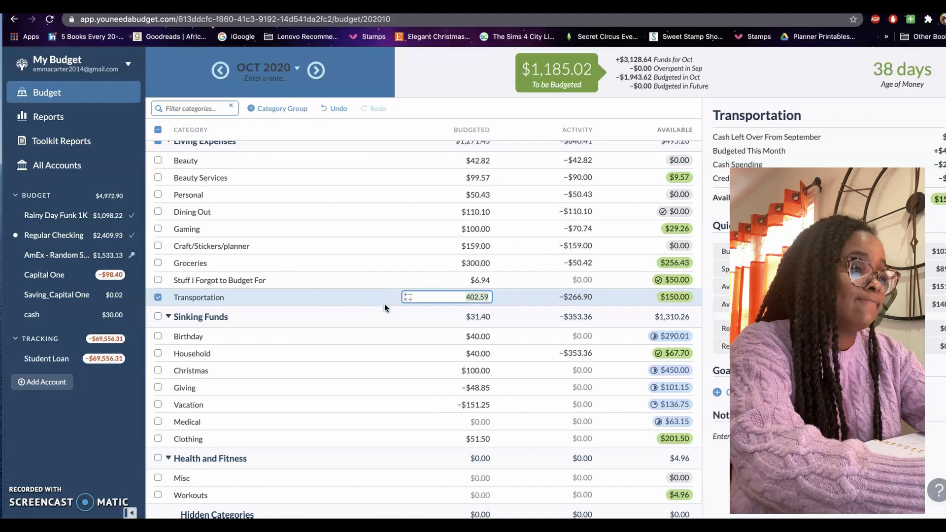
key(Return)
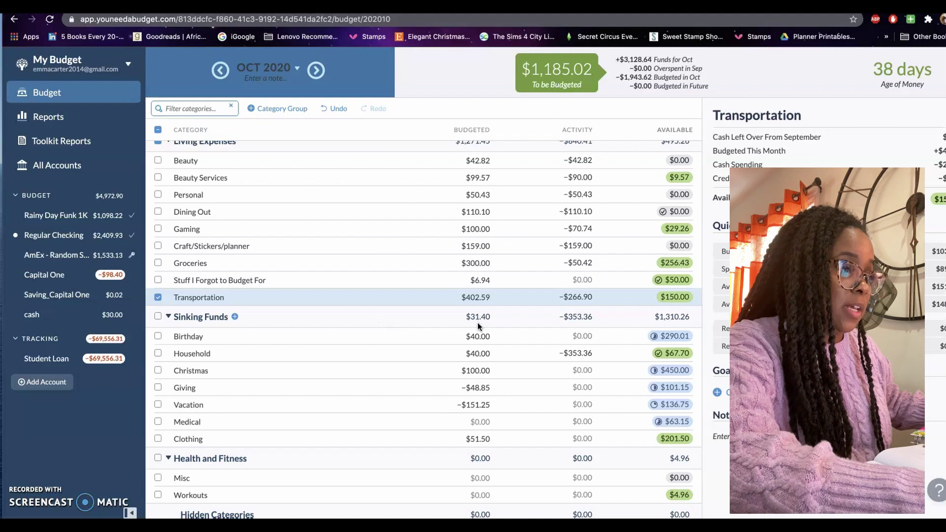
Step: Set the October budgeted amount for Birthday under Sinking Funds to $50
click(479, 336)
key(BackSpace)
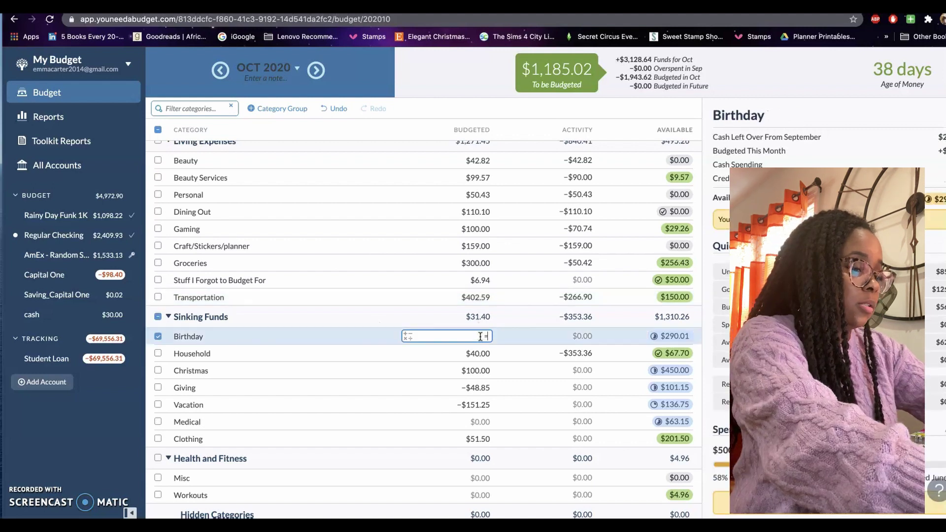
key(BackSpace)
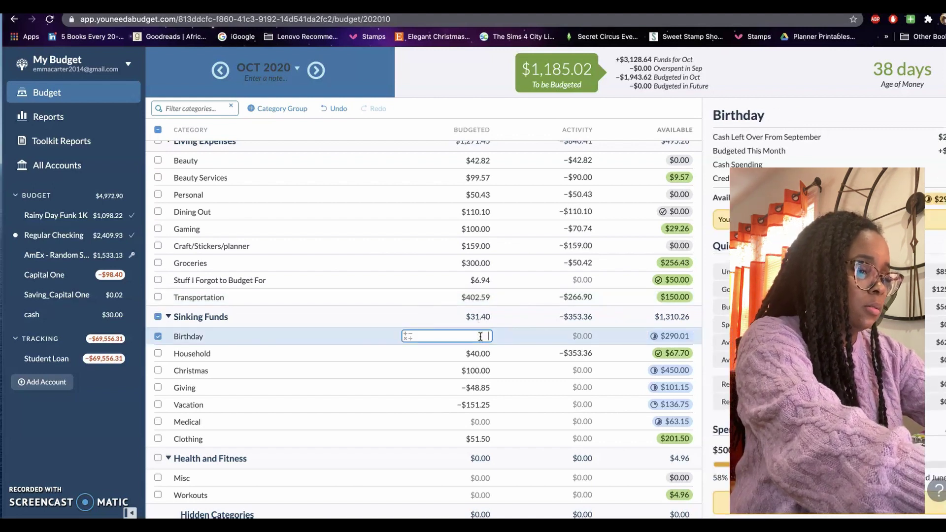
text(50)
key(Return)
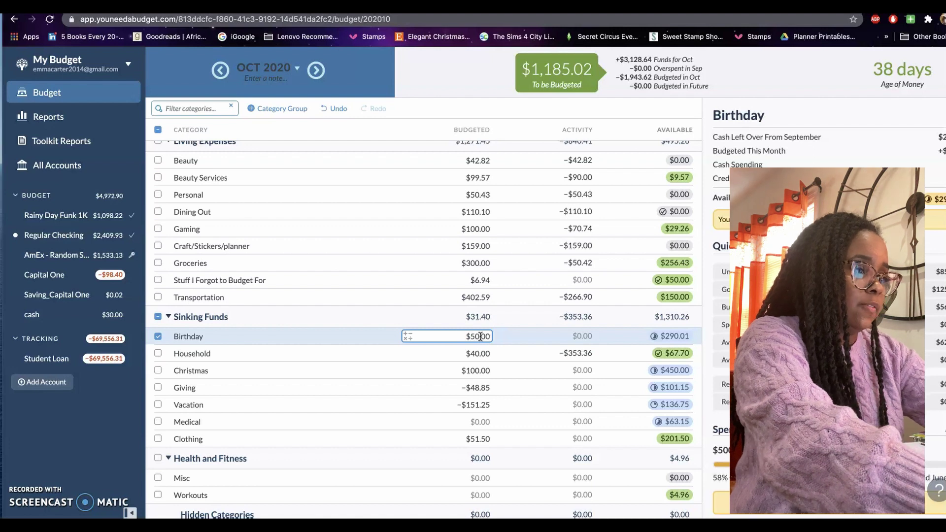
key(Return)
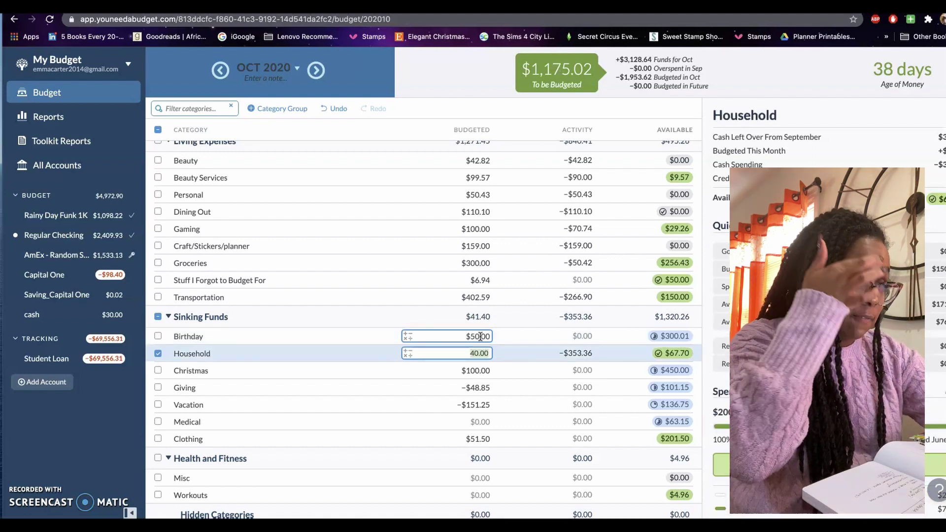
Step: Add $10 to the October budgeted amount for Household under Sinking Funds
text(50.00)
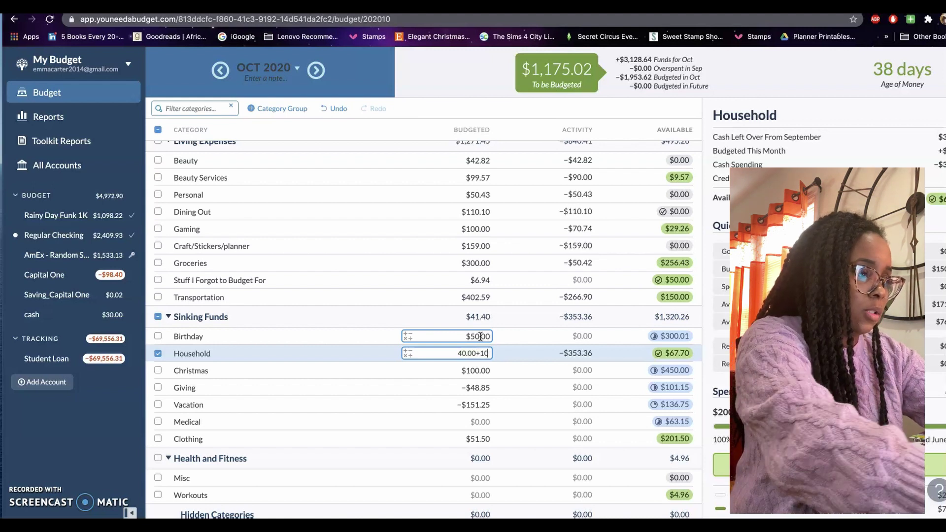
key(Return)
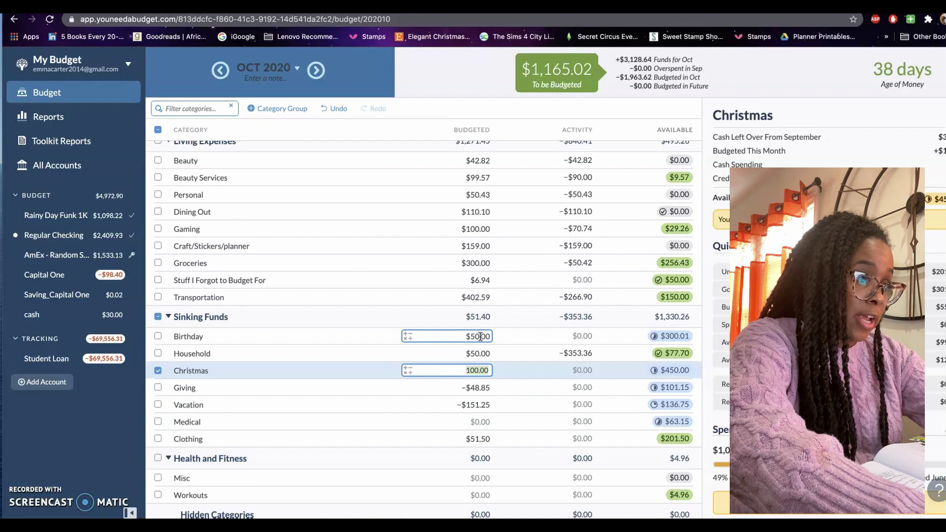
key(Return)
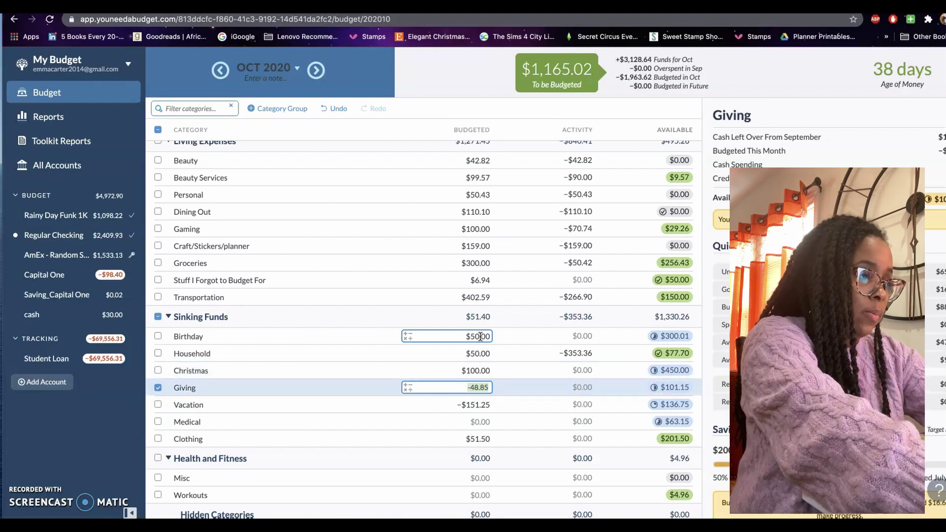
Step: Replace the October budgeted amount for Giving under Sinking Funds with $60
text(+)
key(BackSpace)
key(BackSpace)
key(BackSpace)
key(BackSpace)
key(BackSpace)
key(BackSpace)
key(BackSpace)
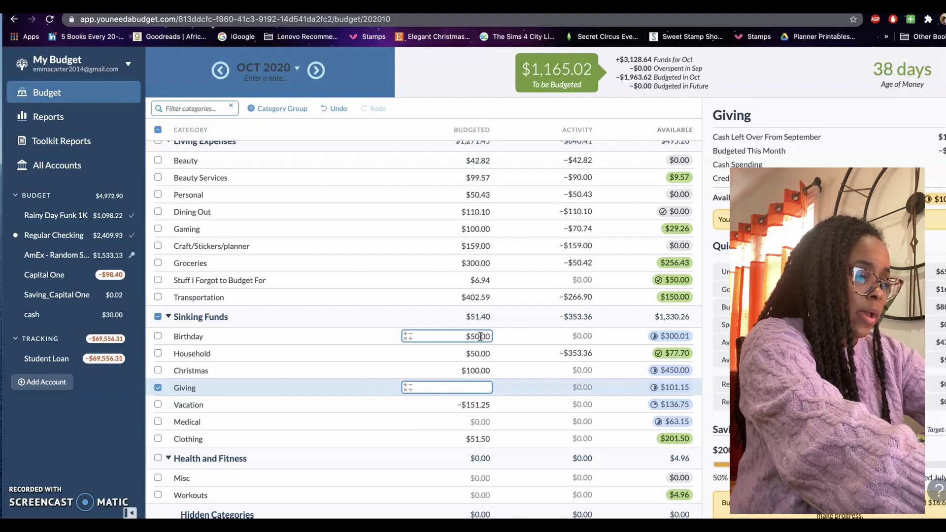
text(60)
key(Return)
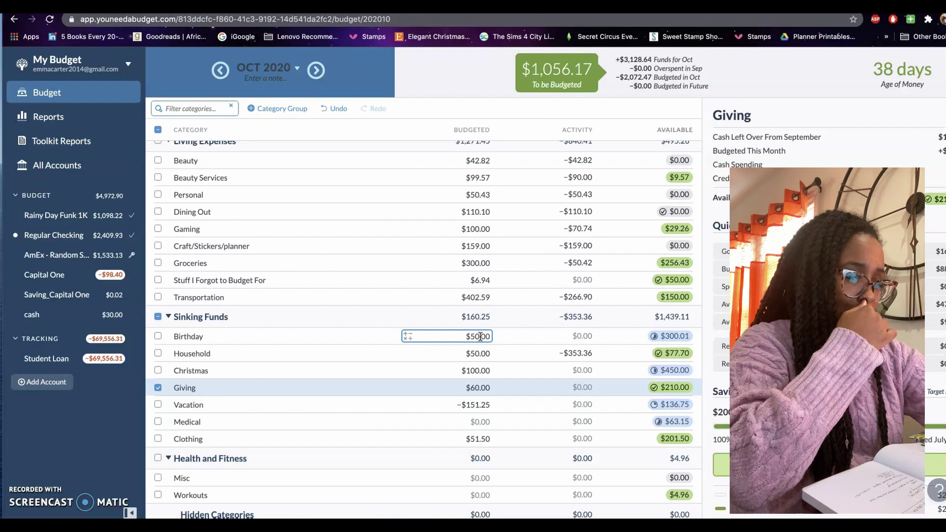
Step: Set the October budgeted amount for Vacation under Sinking Funds to $150
click(482, 403)
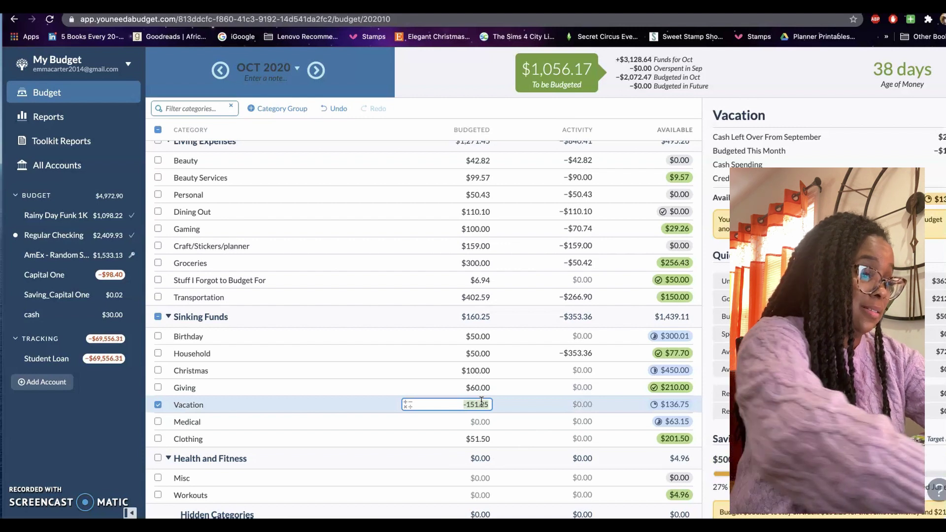
text(15)
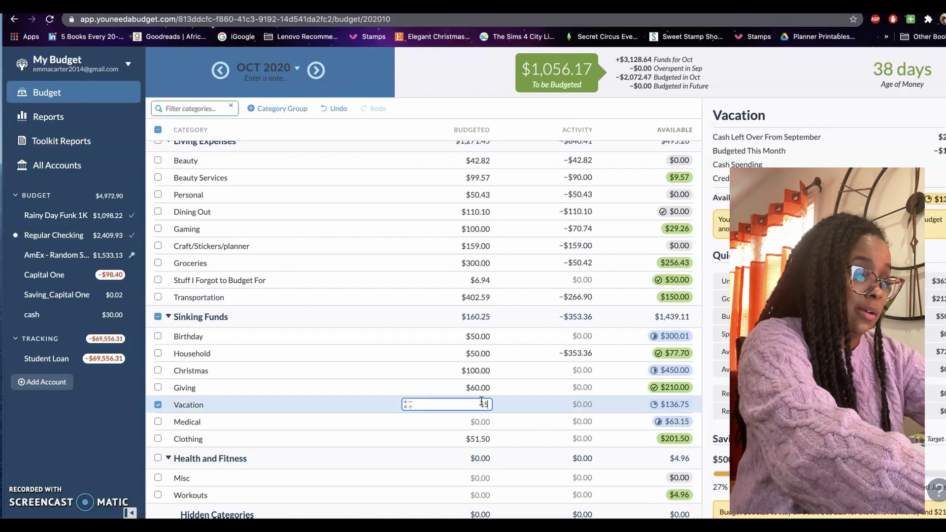
text(0)
key(Return)
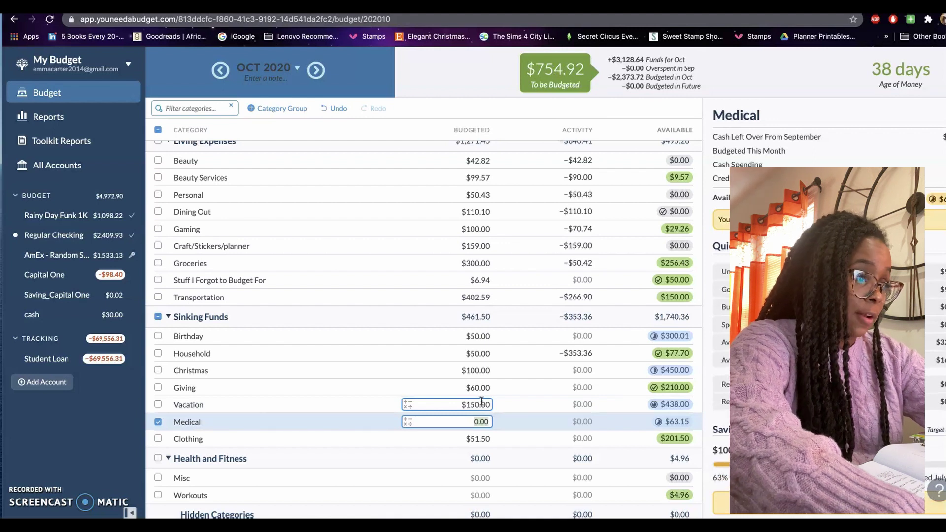
Step: Add $50 to the October budgeted amount for Clothing under Sinking Funds
key(Return)
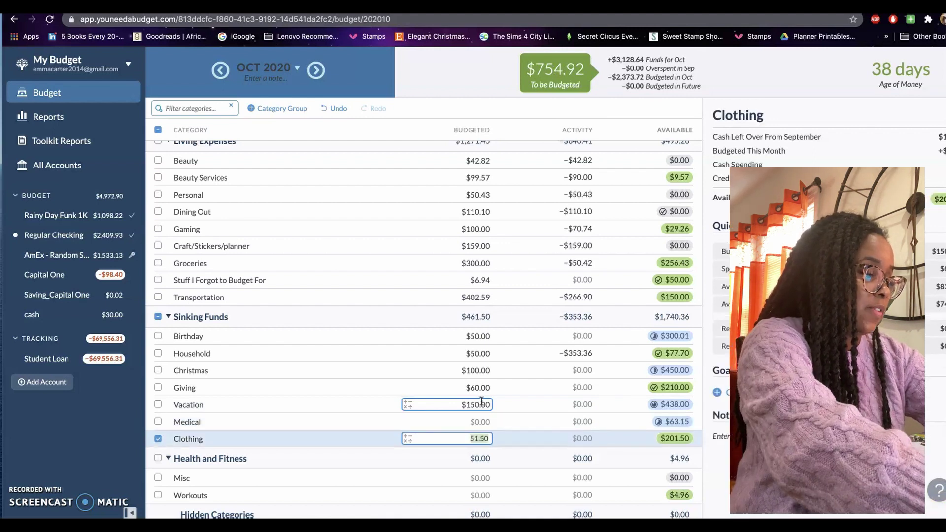
key(Right)
text(+50)
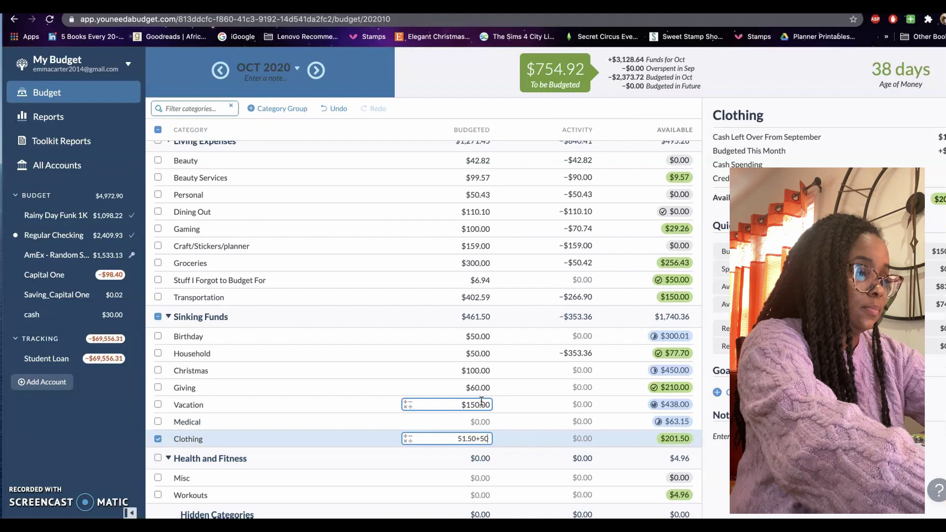
key(Return)
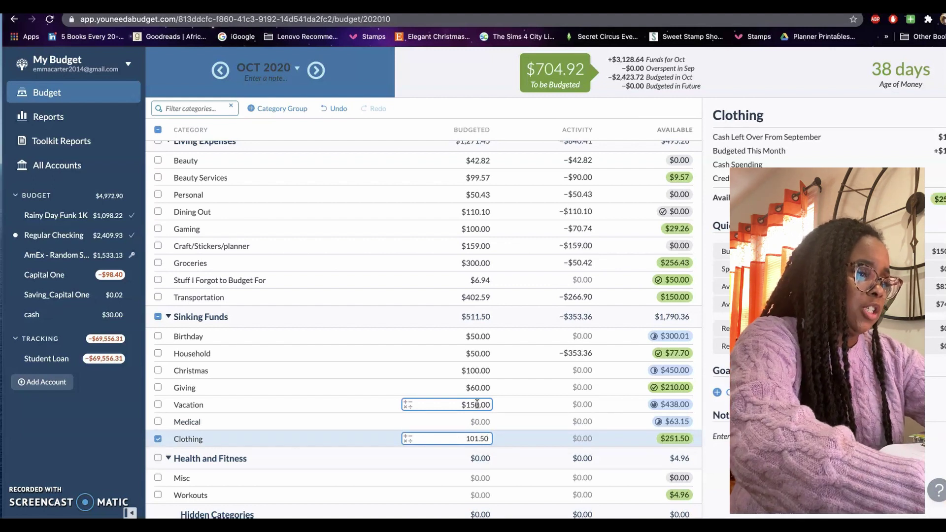
Step: Reduce the October budgeted amount for Vacation under Sinking Funds to $50
click(477, 404)
text(50)
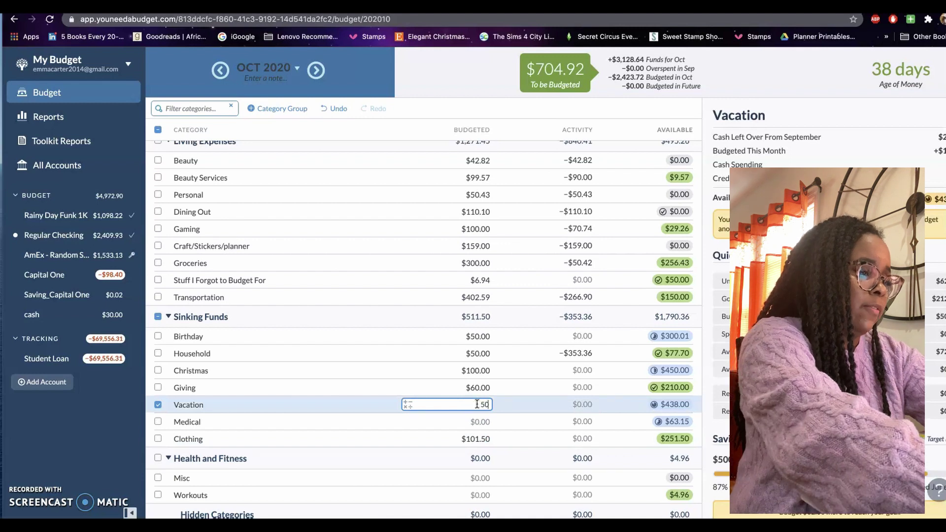
key(Return)
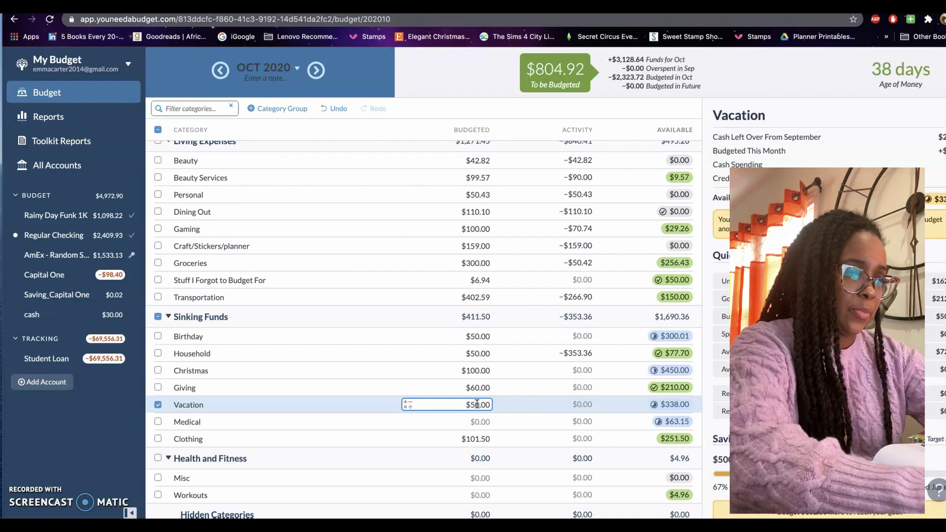
key(Return)
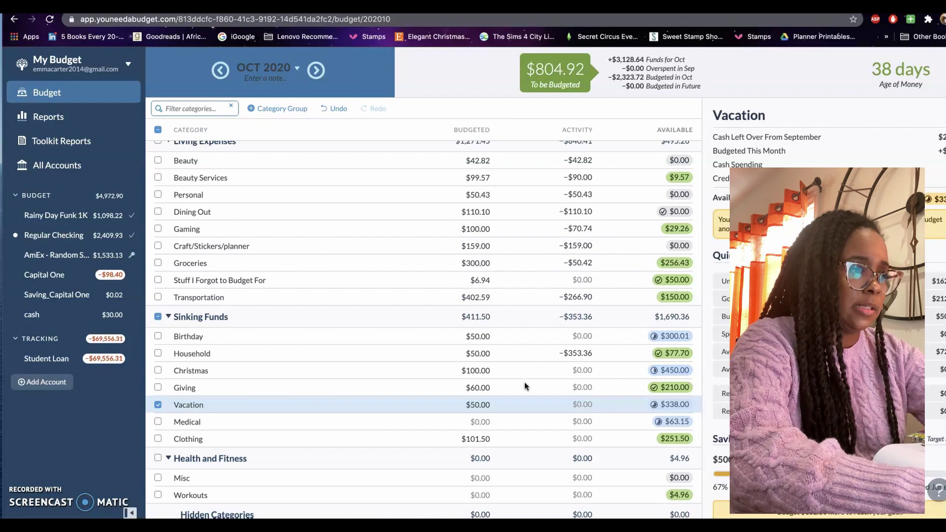
Step: Set the October budgeted amount for Workouts under Health and Fitness to $25.03
click(507, 438)
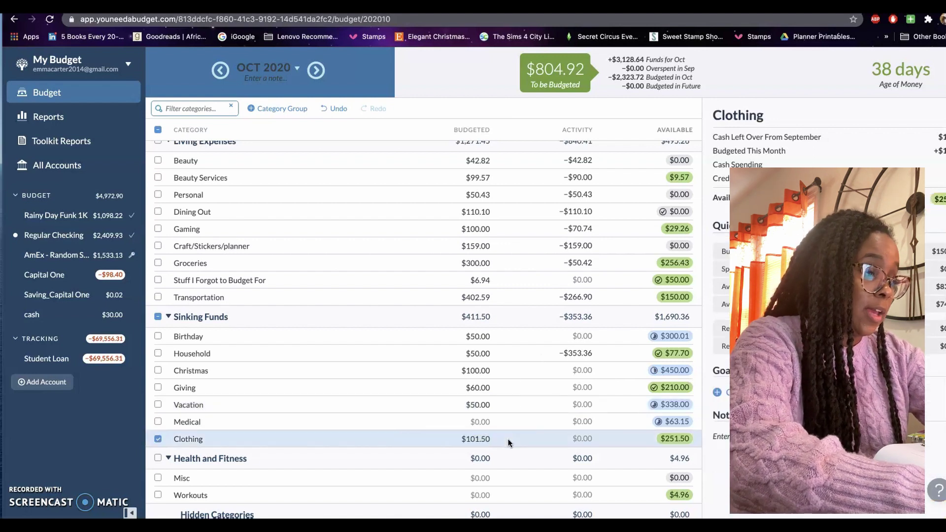
click(516, 424)
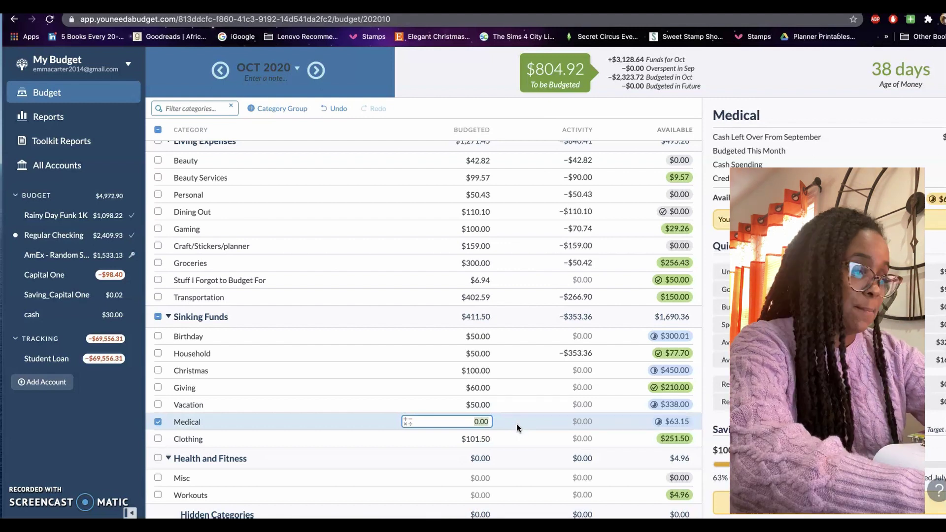
click(485, 496)
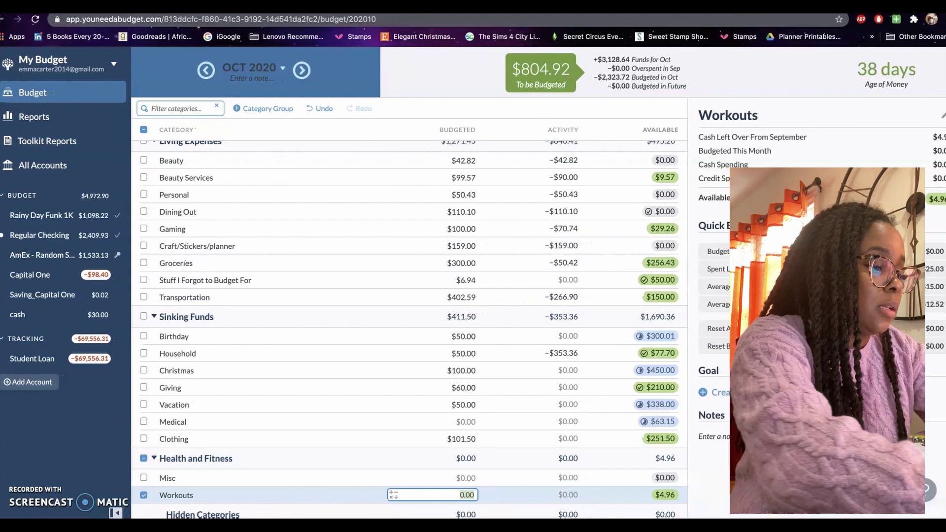
key(BackSpace)
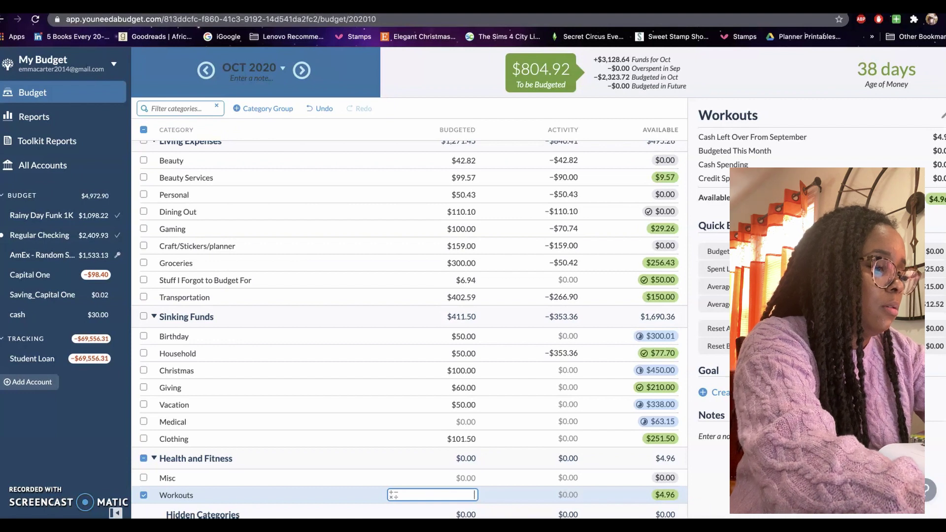
text(25.03)
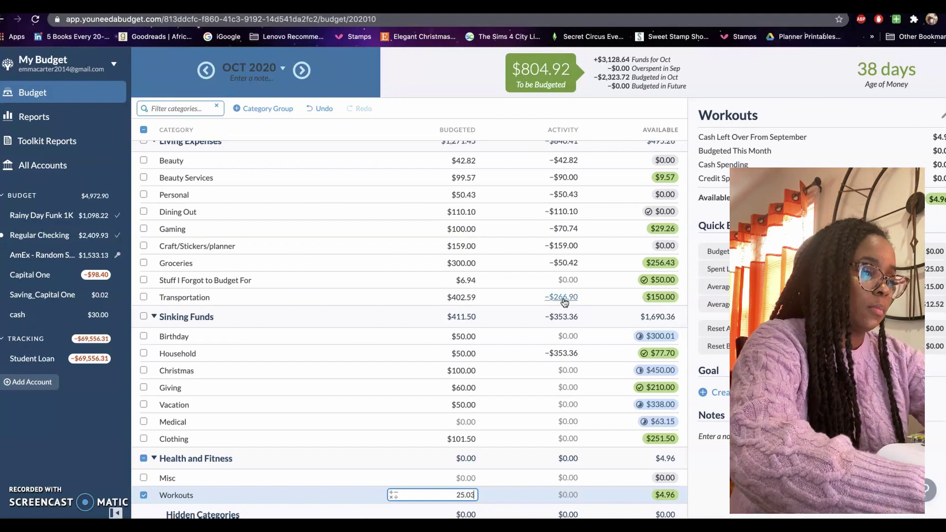
key(Return)
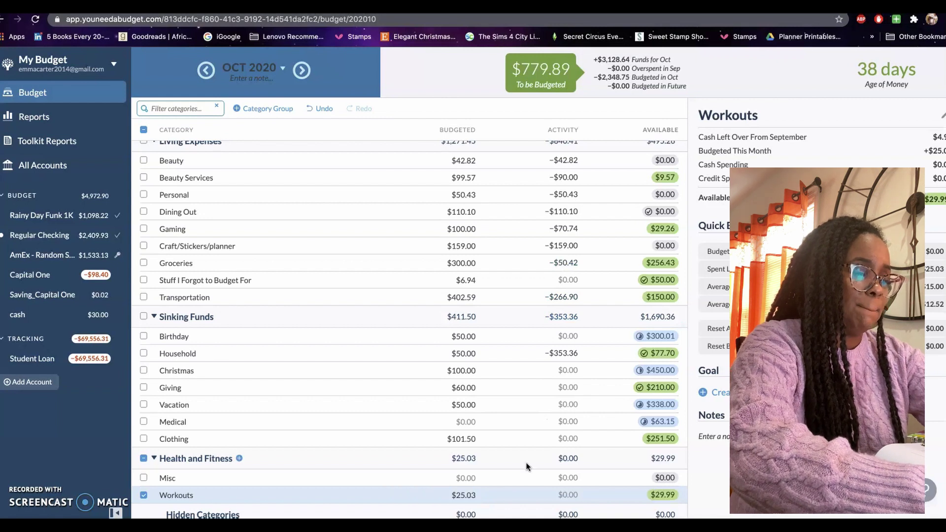
Step: Set the October budgeted amount for Personal under Living Expenses to $100
scroll(526, 462, up, 1)
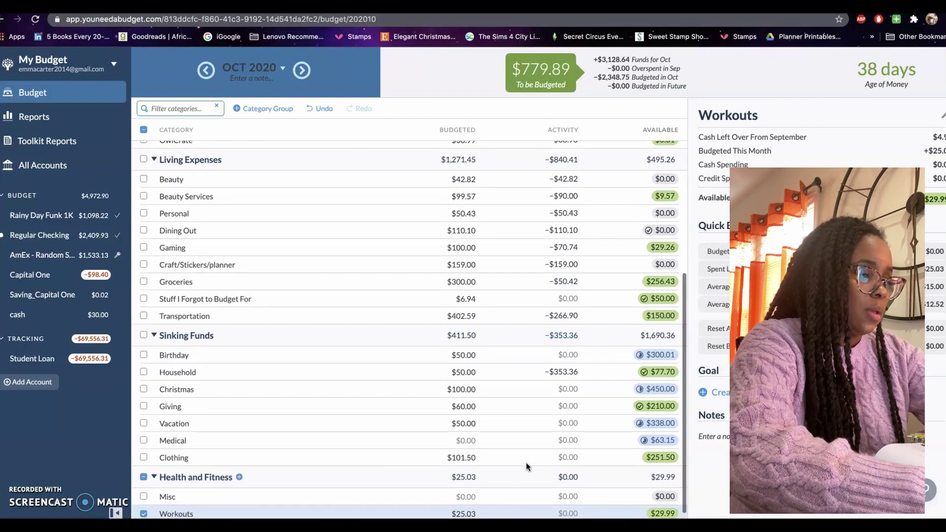
scroll(525, 463, up, 4)
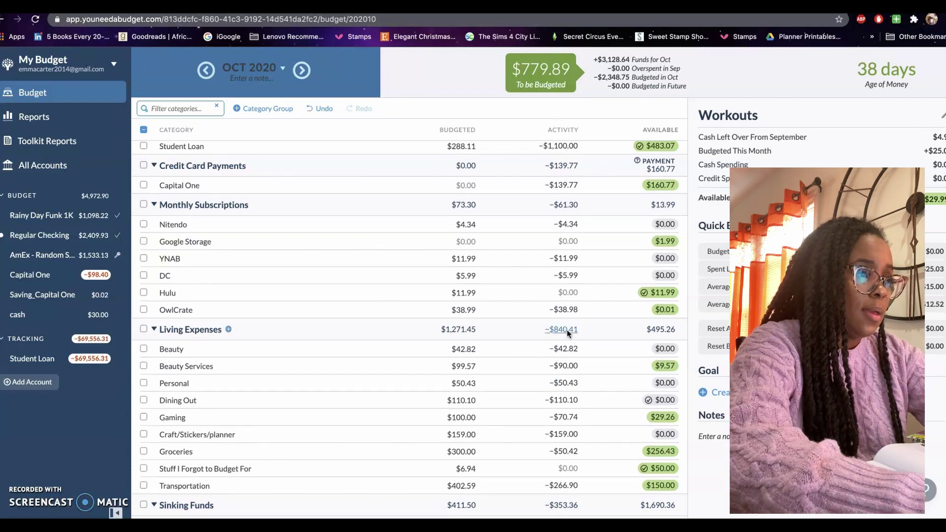
scroll(566, 331, up, 2)
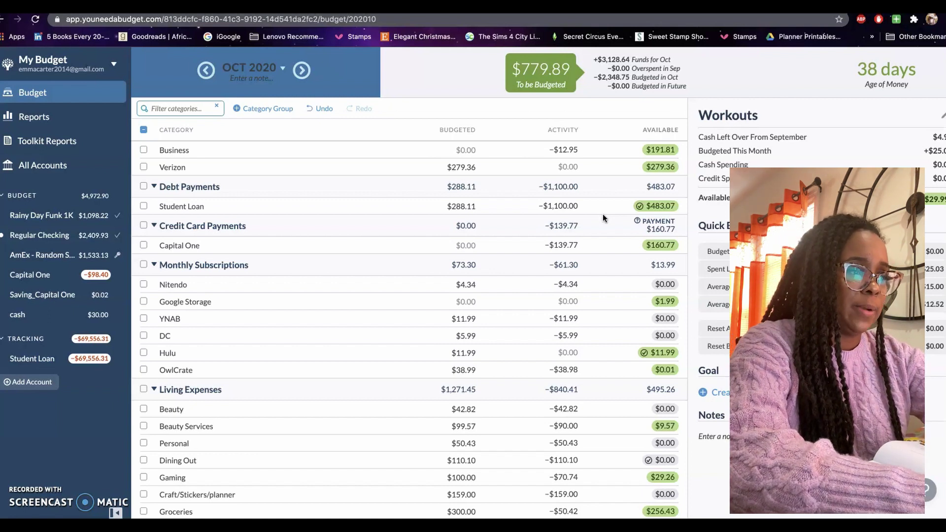
scroll(602, 214, up, 1)
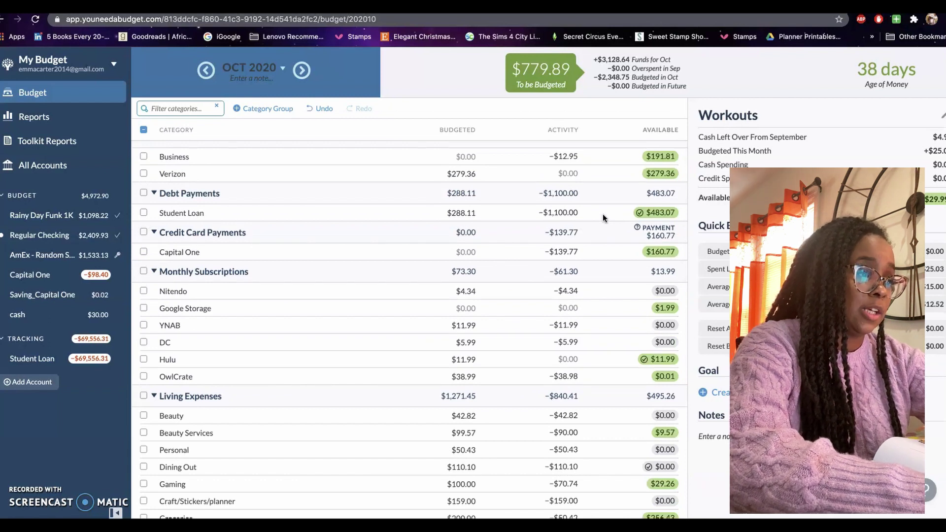
scroll(602, 214, down, 3)
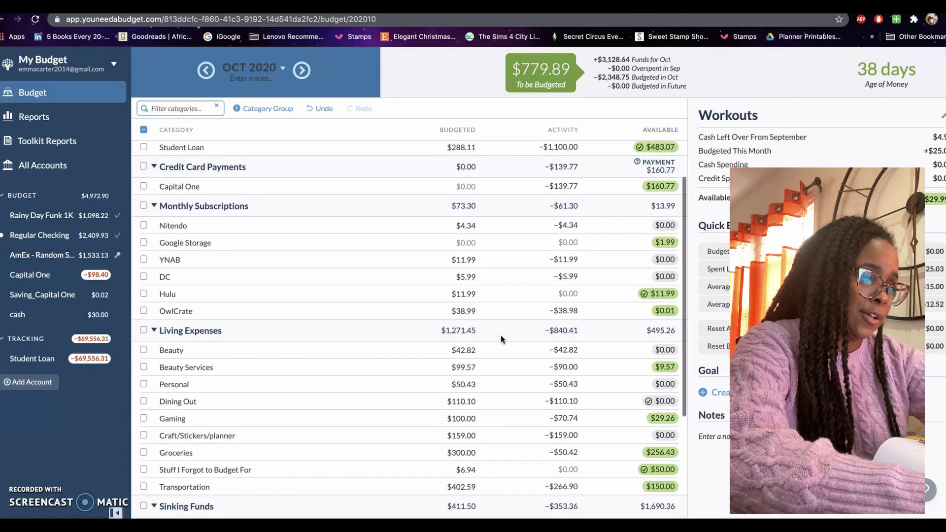
click(474, 384)
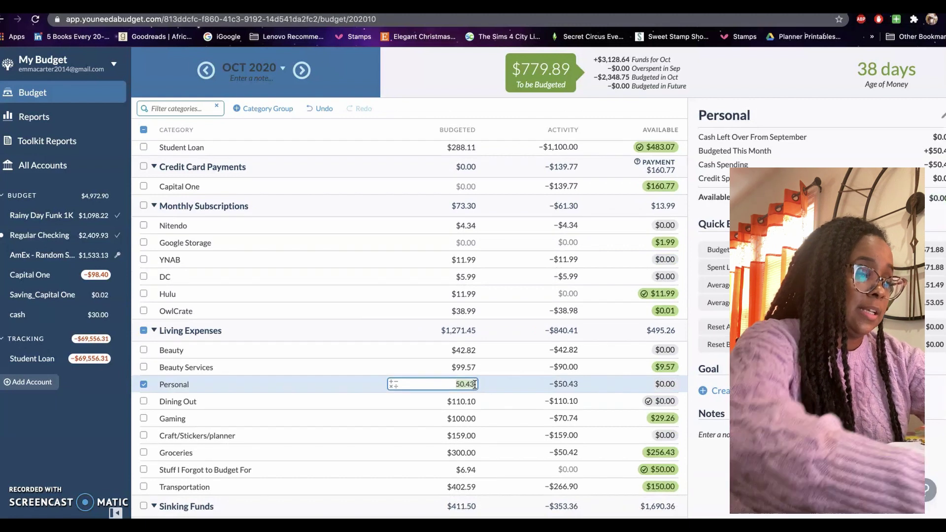
text(100)
key(Return)
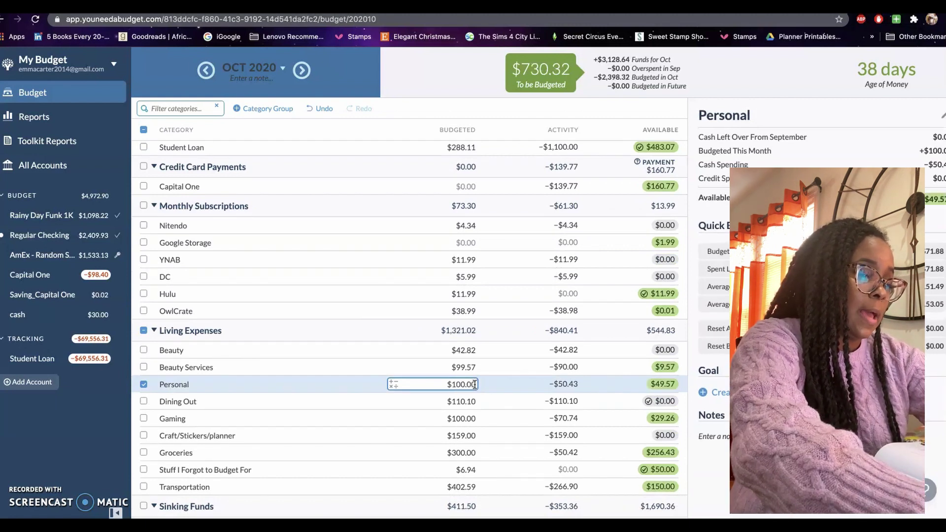
key(Up)
key(Up)
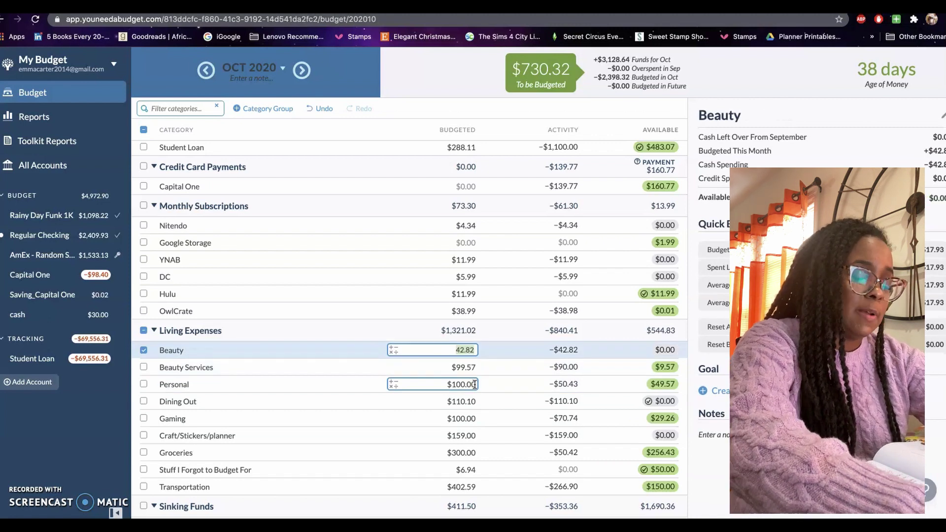
key(Down)
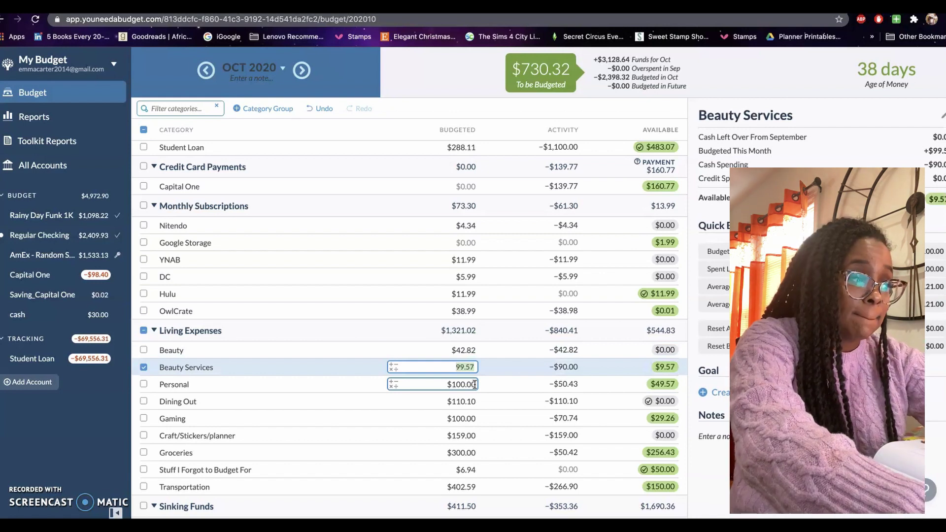
Step: Add $100 to the October budgeted amount for Dining Out under Living Expenses
click(474, 385)
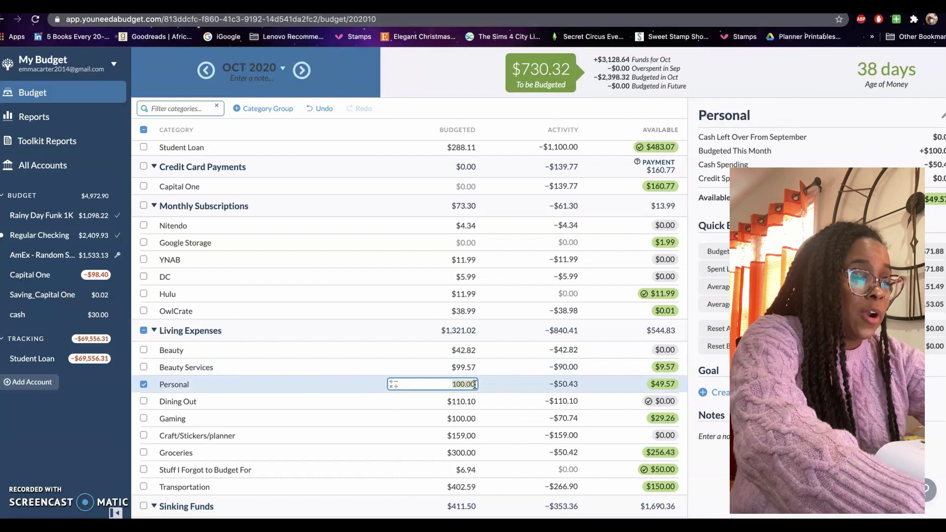
key(Down)
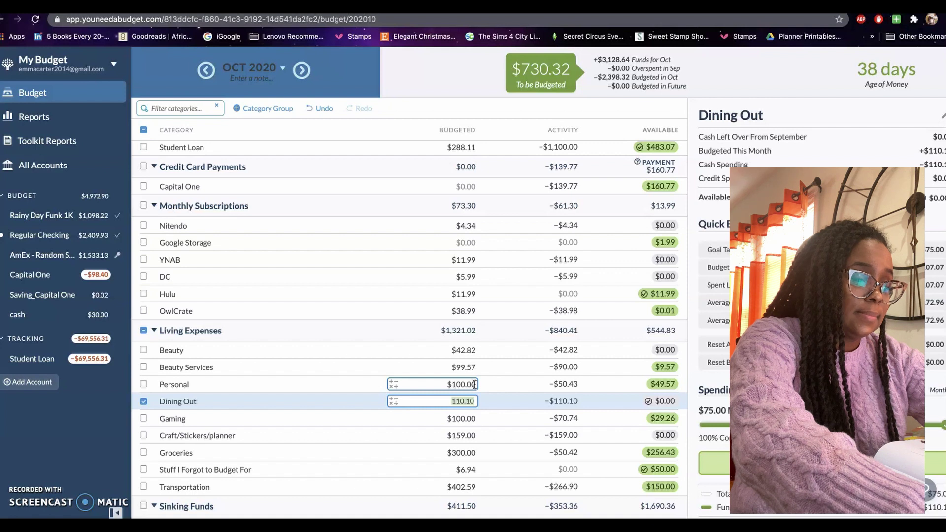
text(+)
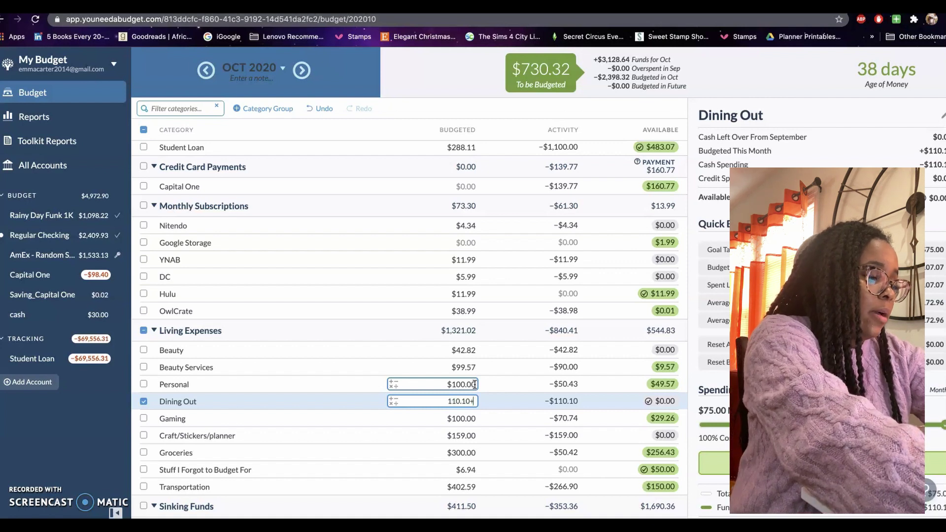
text(100)
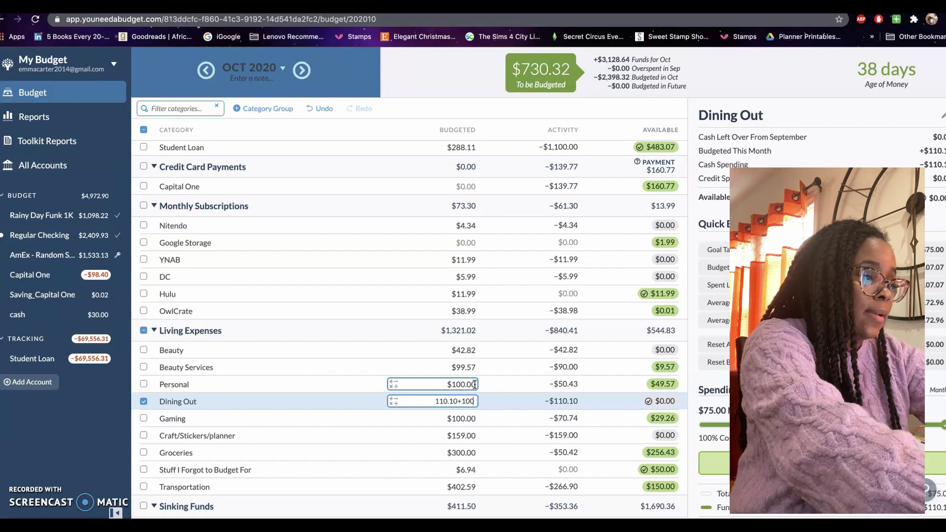
key(Return)
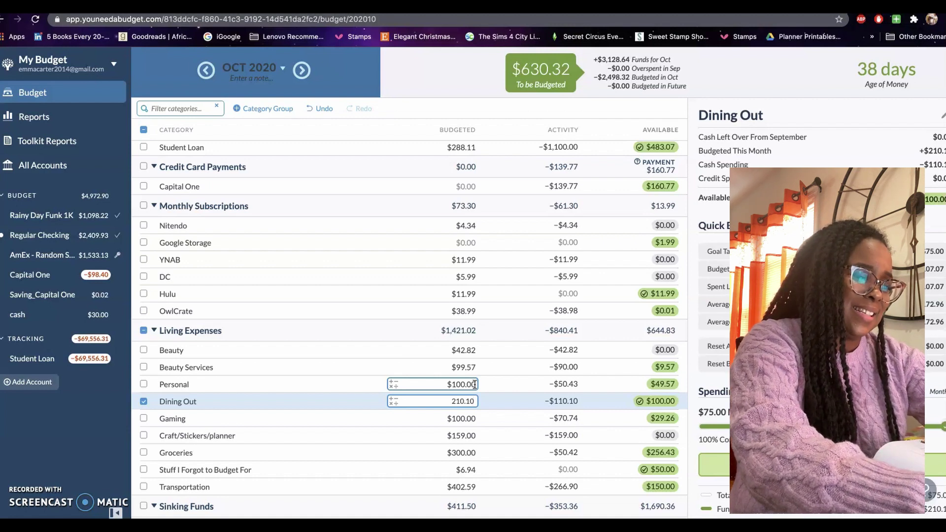
key(Return)
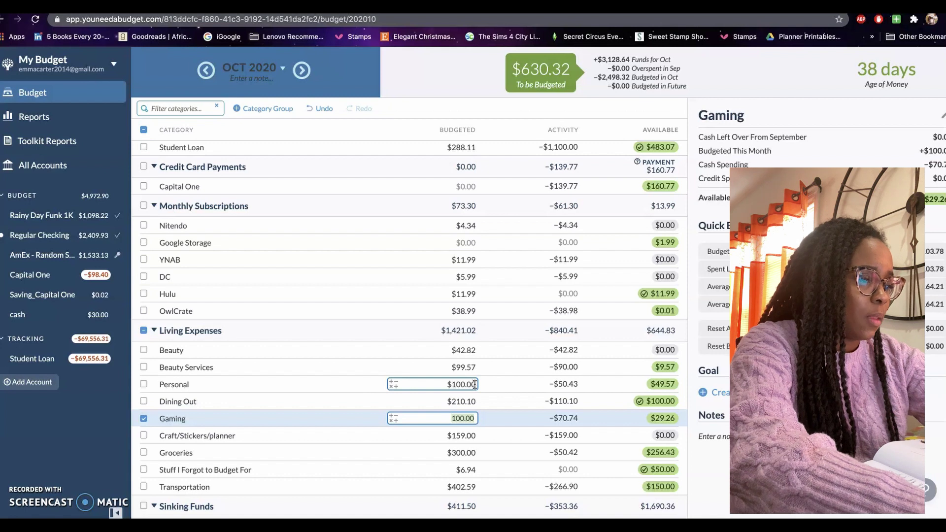
Step: Go through the October budgeted amounts for the Living Expenses categories from Gaming to Transportation
key(Return)
key(Return)
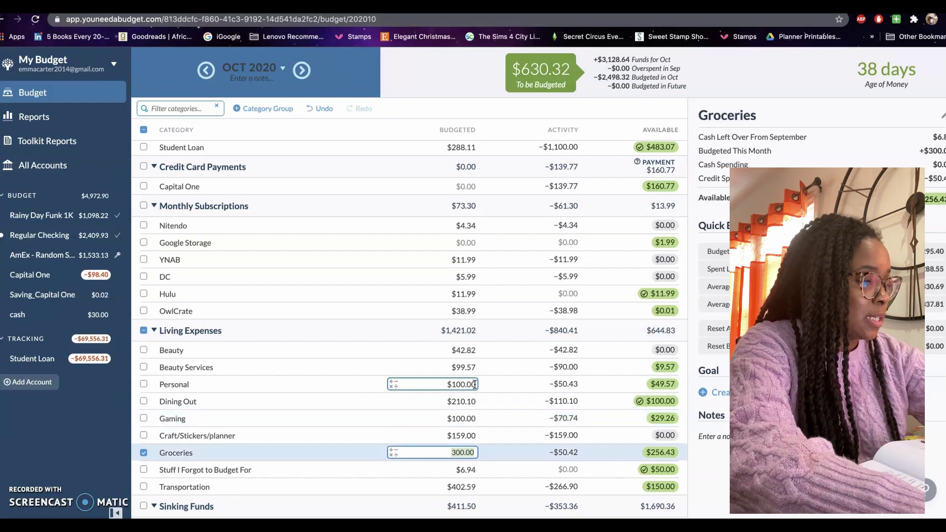
key(Return)
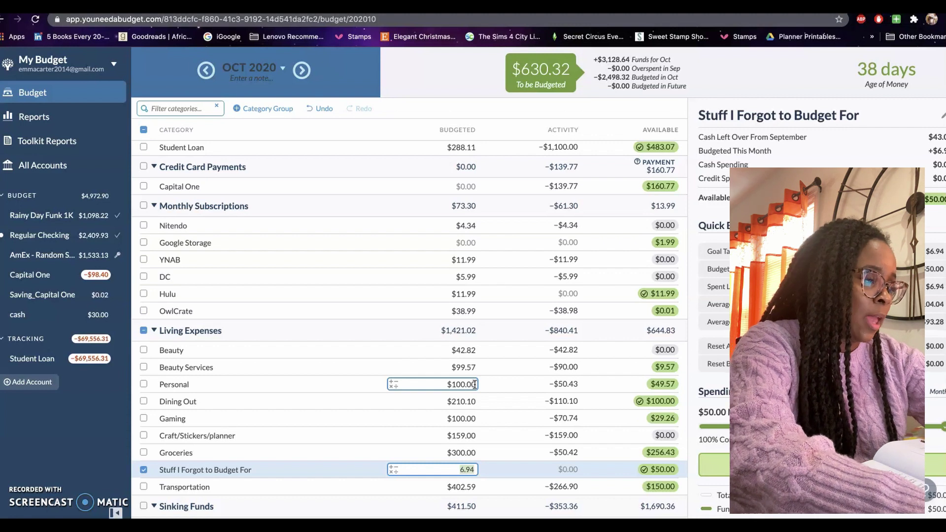
key(Return)
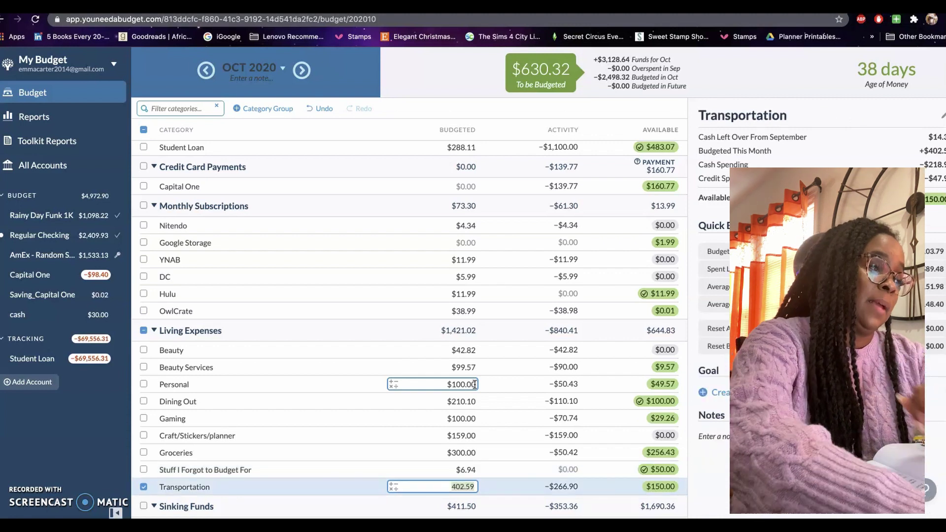
scroll(474, 384, down, 4)
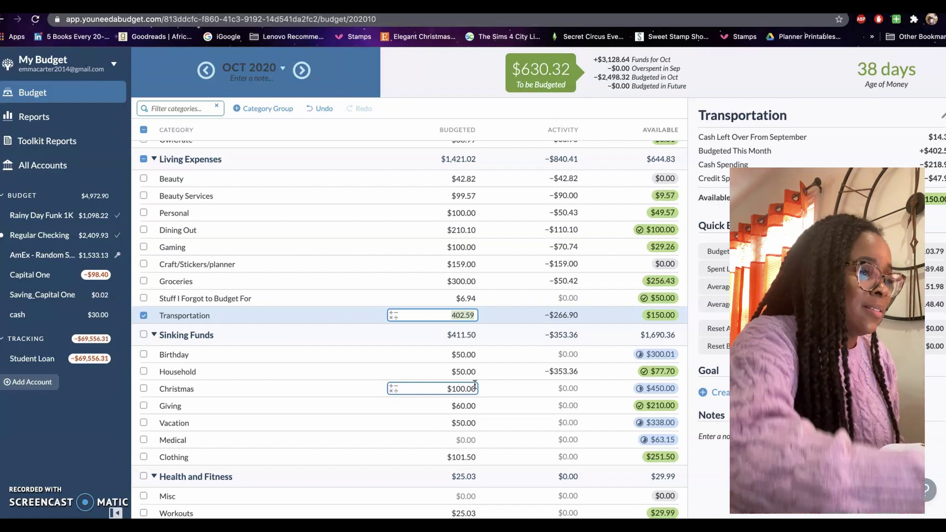
Step: Examine the October transactions behind the Dining Out activity and open the 10/08/2020 Uber Eats transaction in its account
click(555, 230)
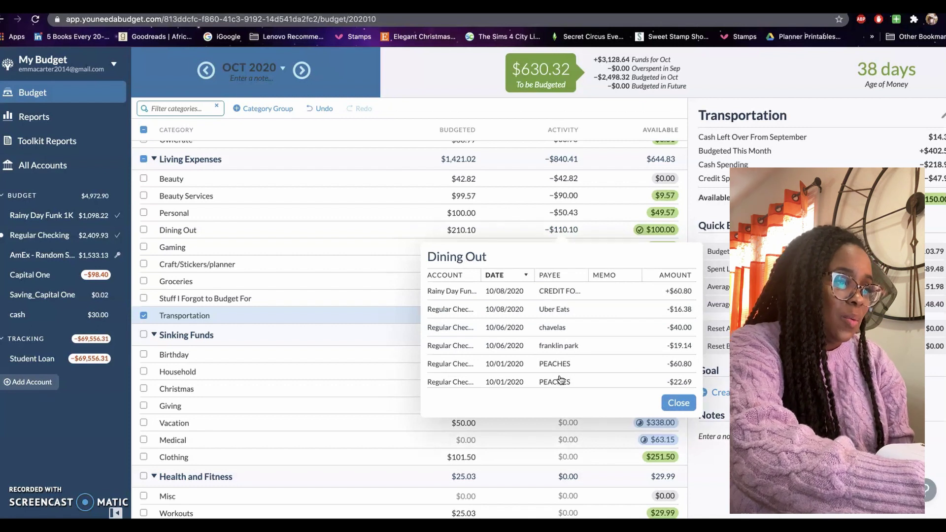
scroll(560, 379, down, 2)
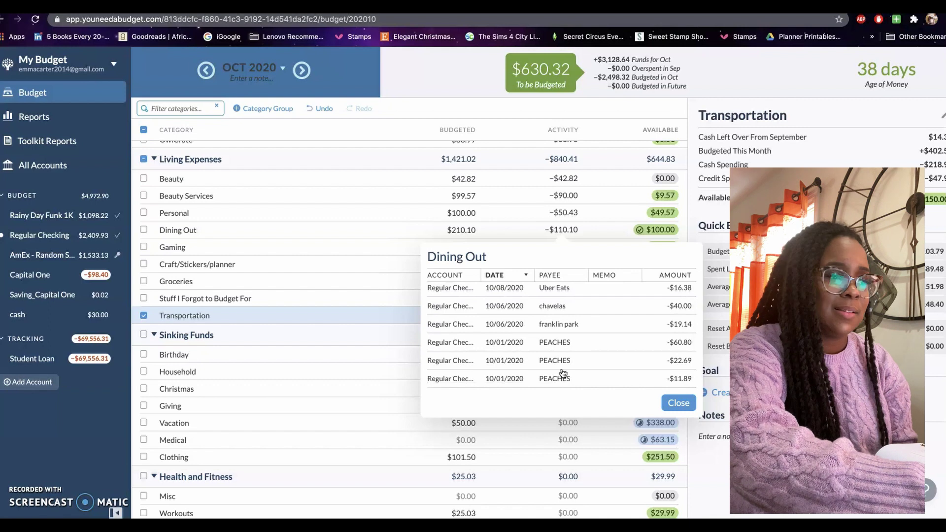
scroll(589, 342, up, 2)
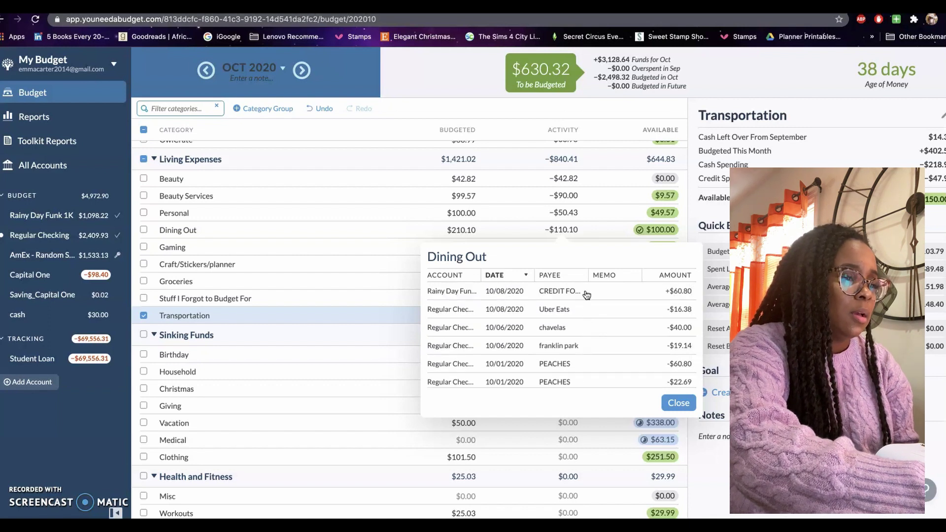
scroll(585, 373, down, 1)
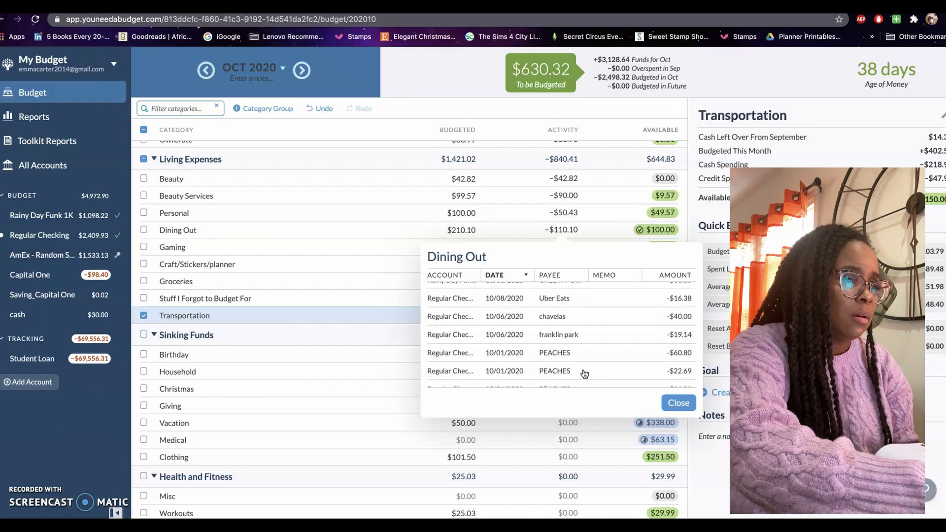
scroll(584, 374, down, 1)
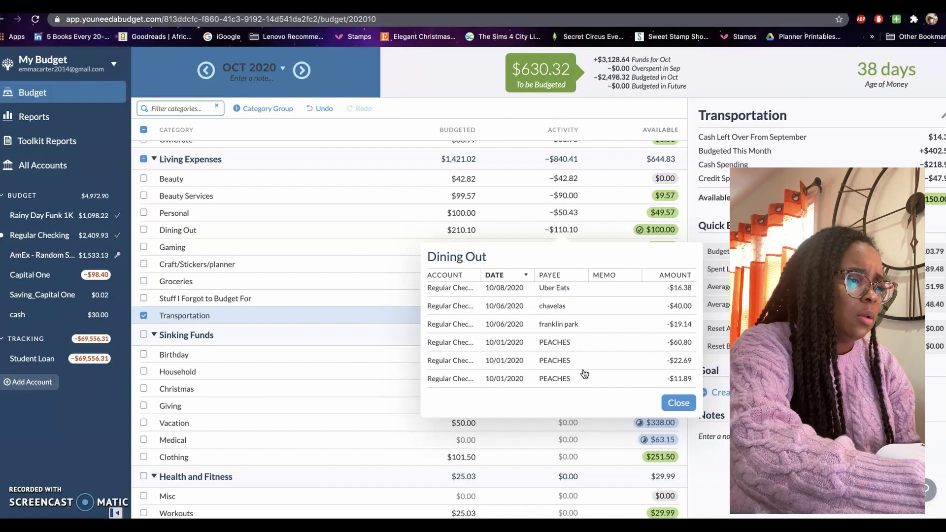
scroll(585, 374, up, 1)
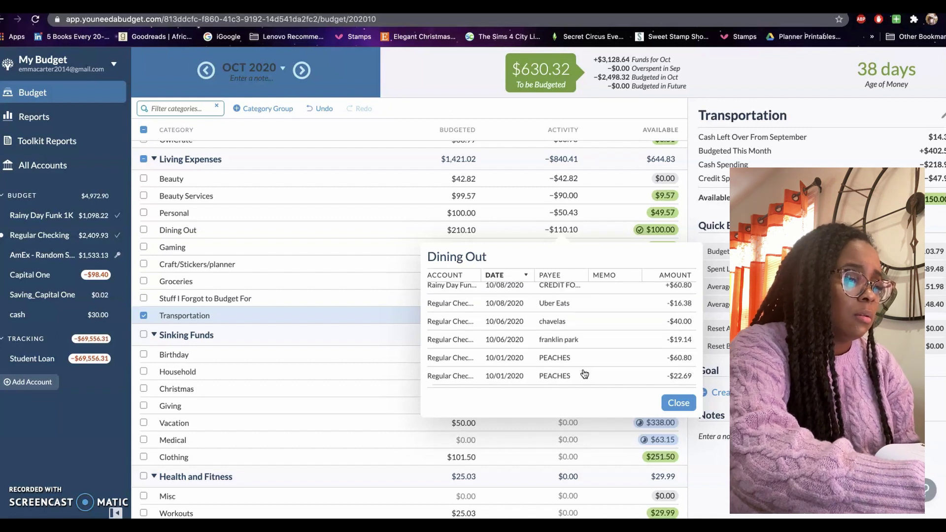
scroll(587, 357, up, 1)
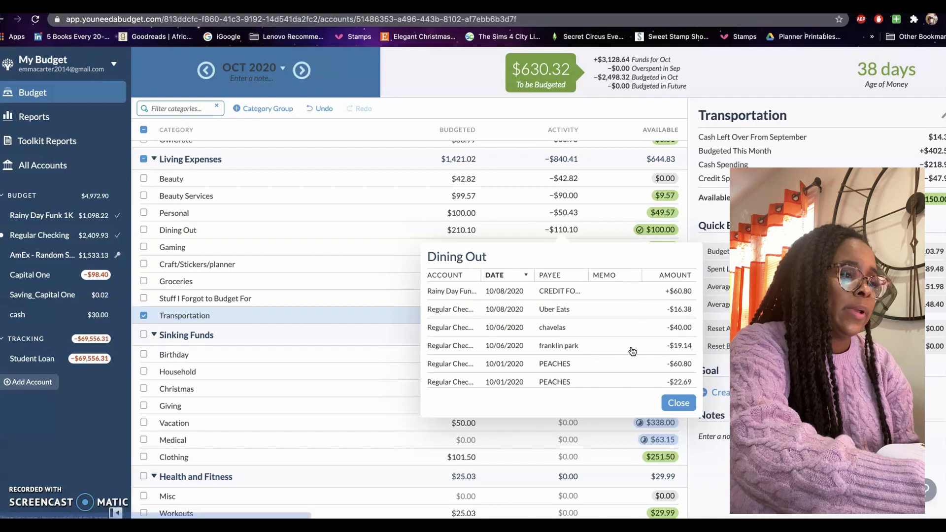
click(639, 310)
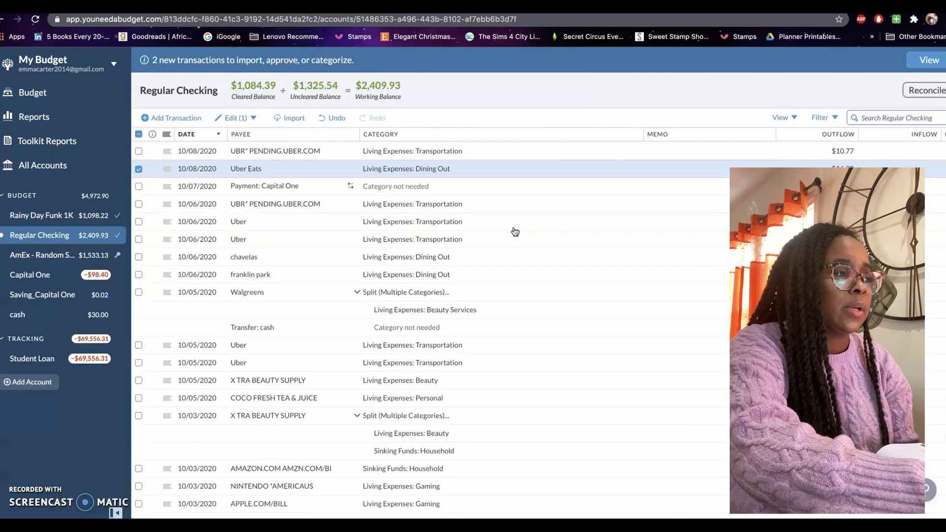
Step: Return to the October 2020 budget and review the category amounts from Savings through Sinking Funds
click(37, 94)
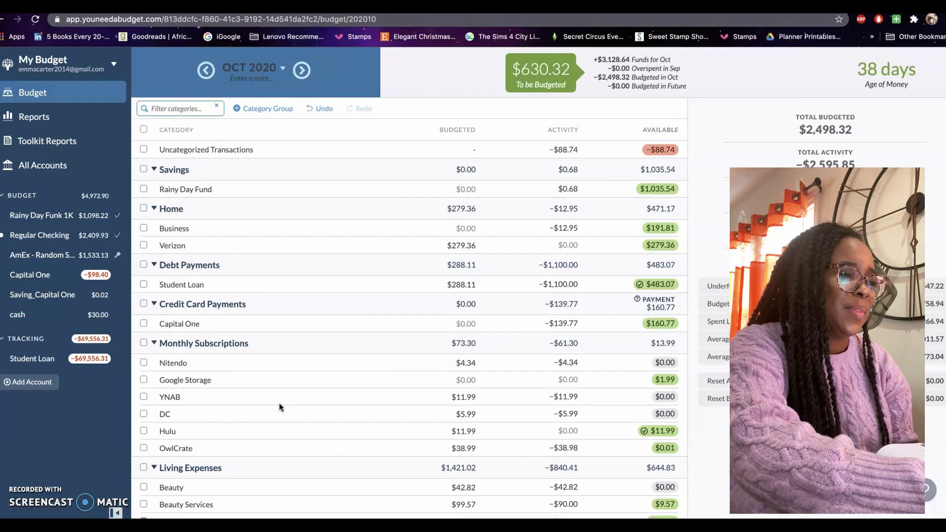
scroll(279, 405, down, 6)
scroll(279, 403, up, 2)
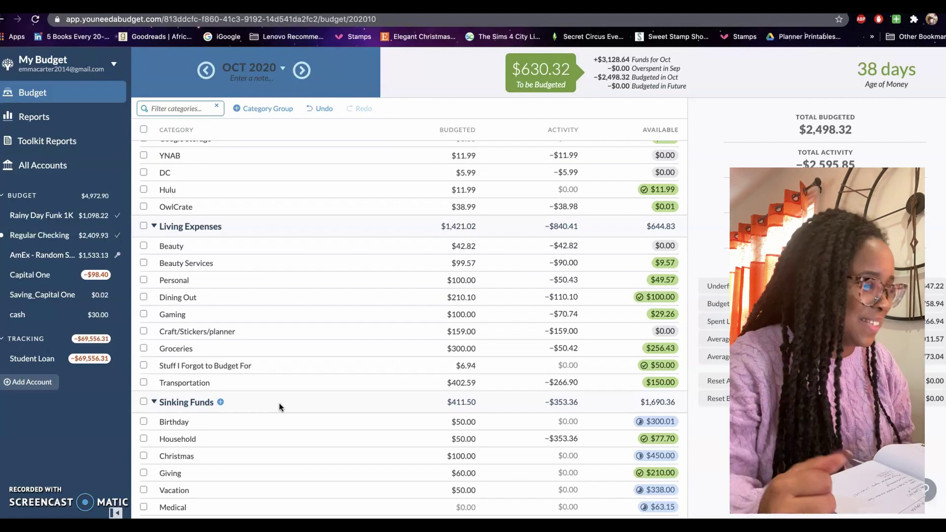
click(477, 267)
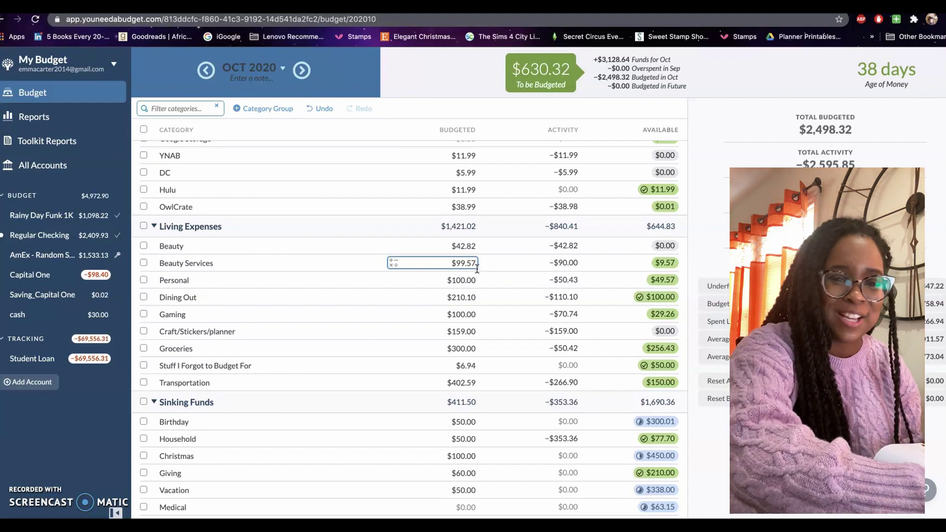
scroll(477, 269, up, 3)
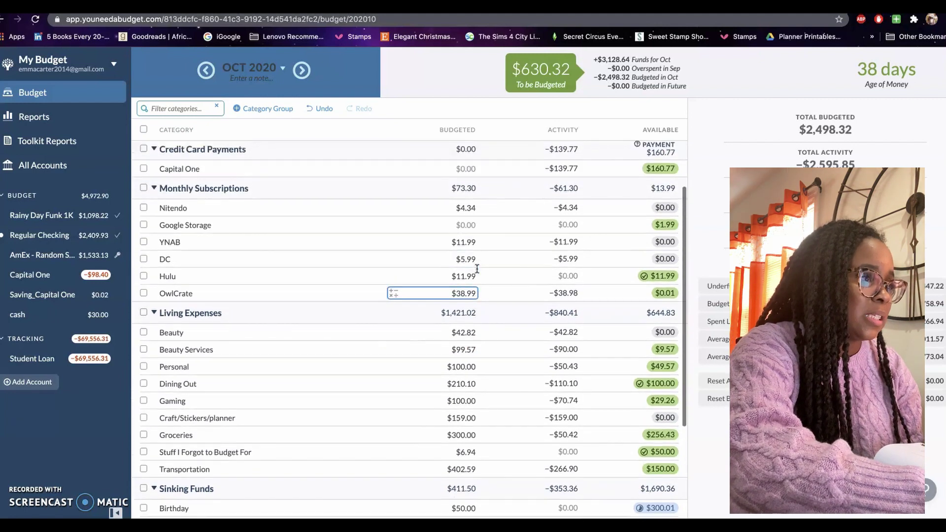
scroll(477, 269, up, 3)
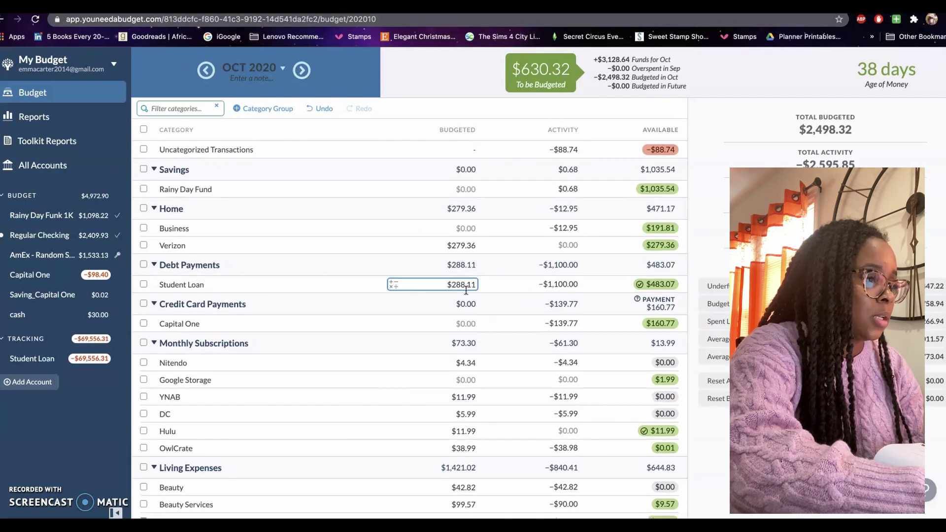
scroll(451, 316, down, 2)
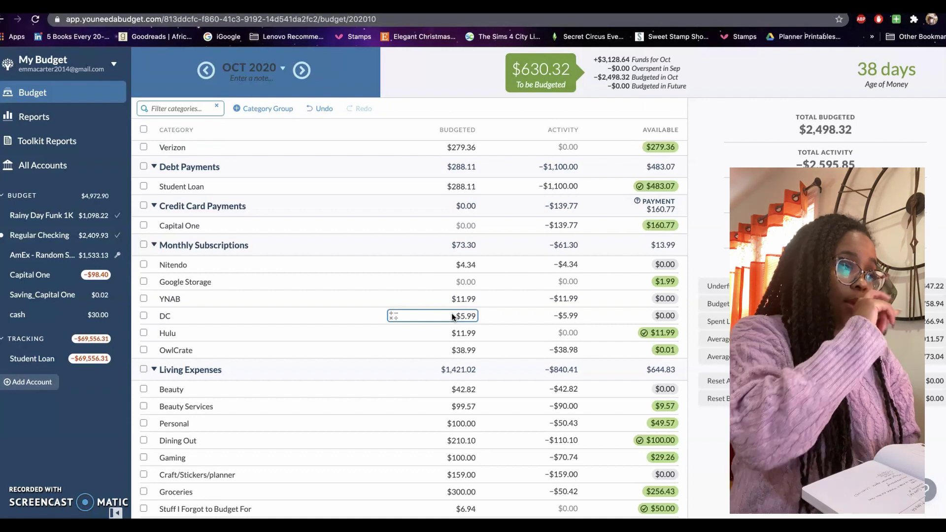
Step: Try to add $630.32 to the October budgeted amount for Student Loan under Debt Payments
click(473, 61)
click(456, 187)
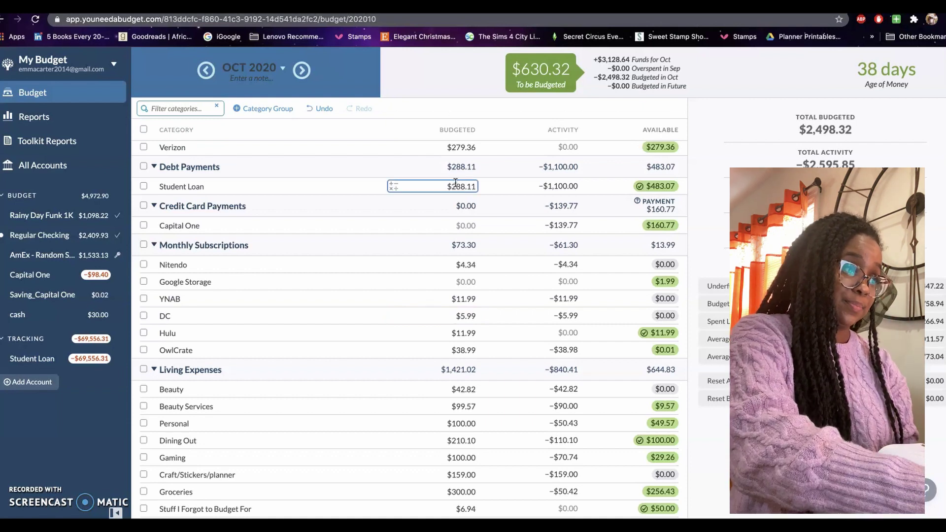
click(448, 186)
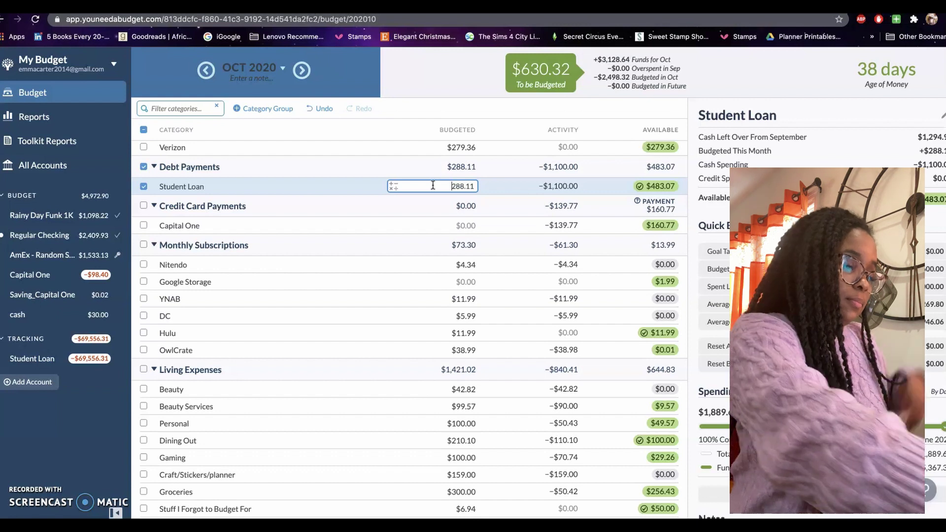
text(+63)
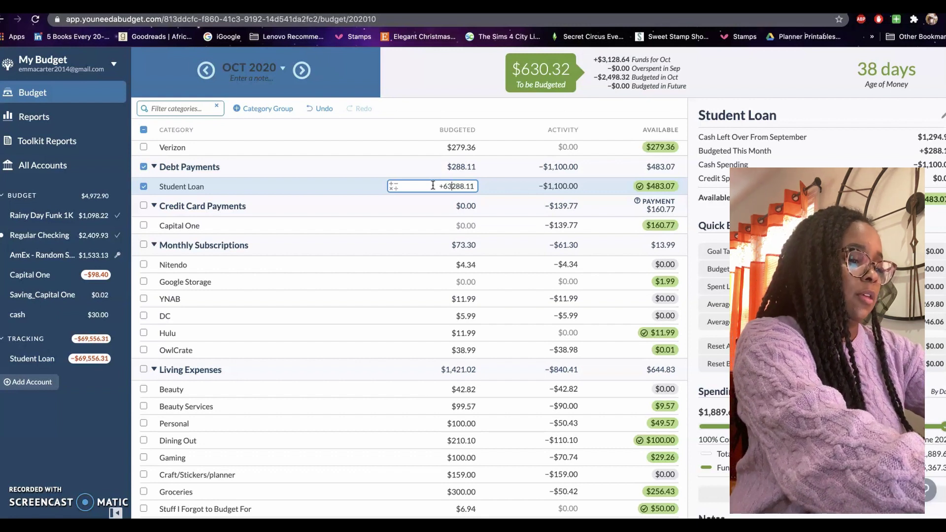
text(0.32)
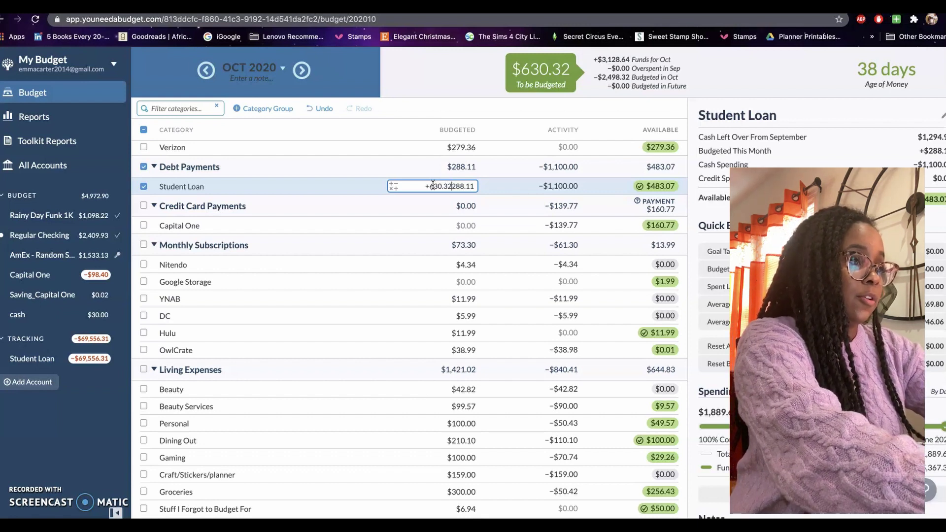
key(Return)
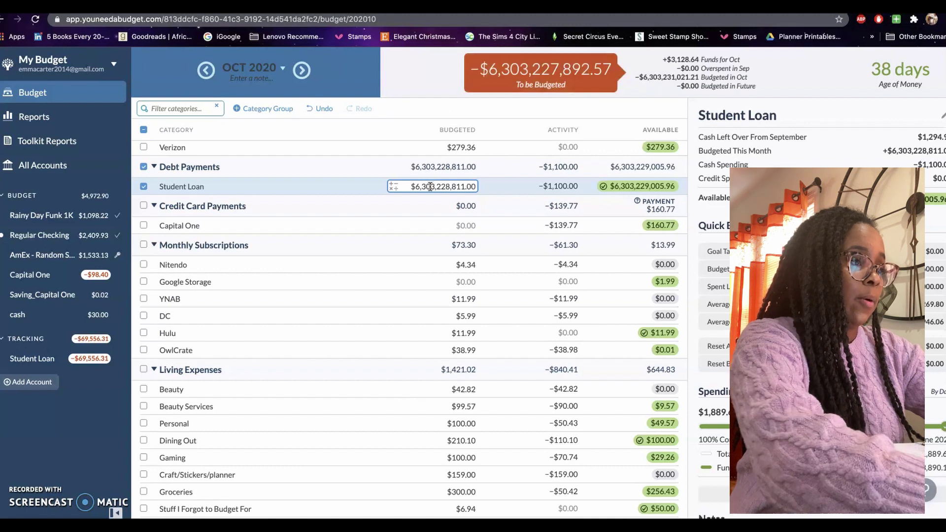
Step: Correct the October budgeted amount for Student Loan to the sum of 630.32 and 288.11, giving $918.43
click(441, 185)
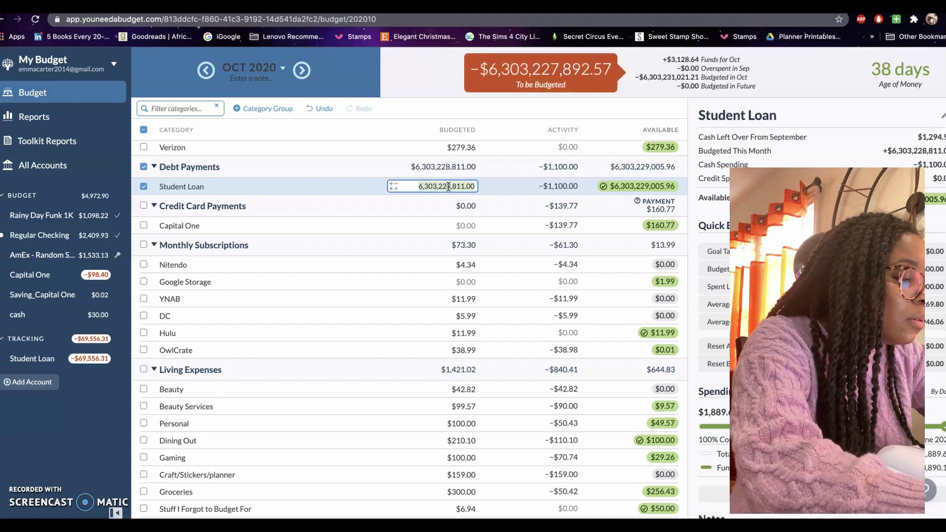
key(Left)
key(Right)
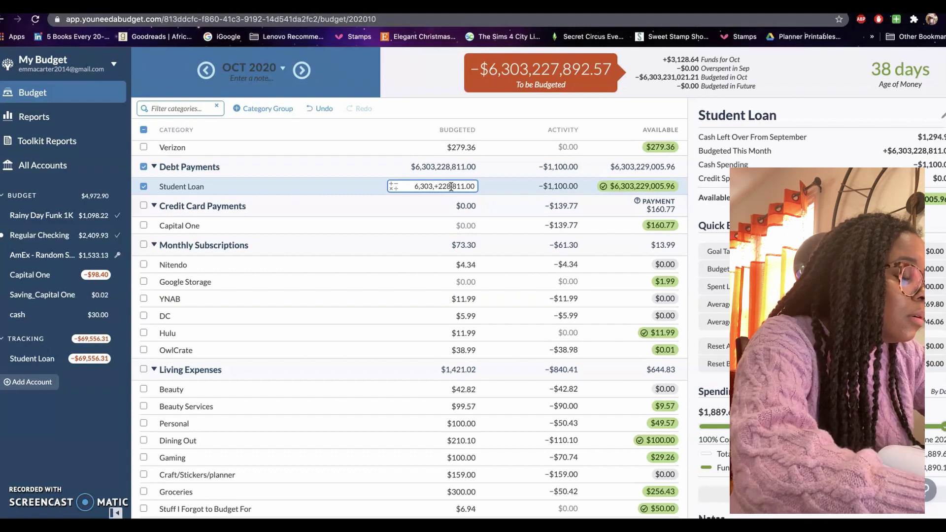
text(+)
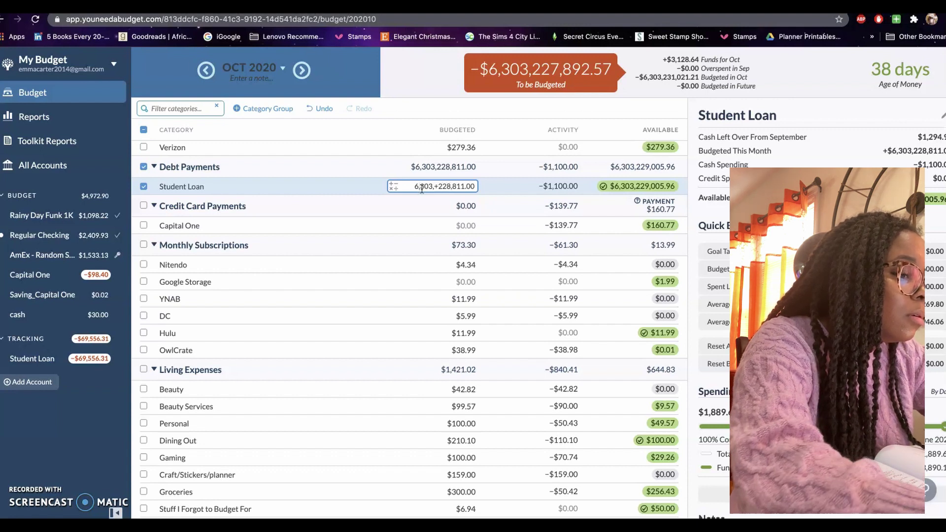
click(419, 186)
key(BackSpace)
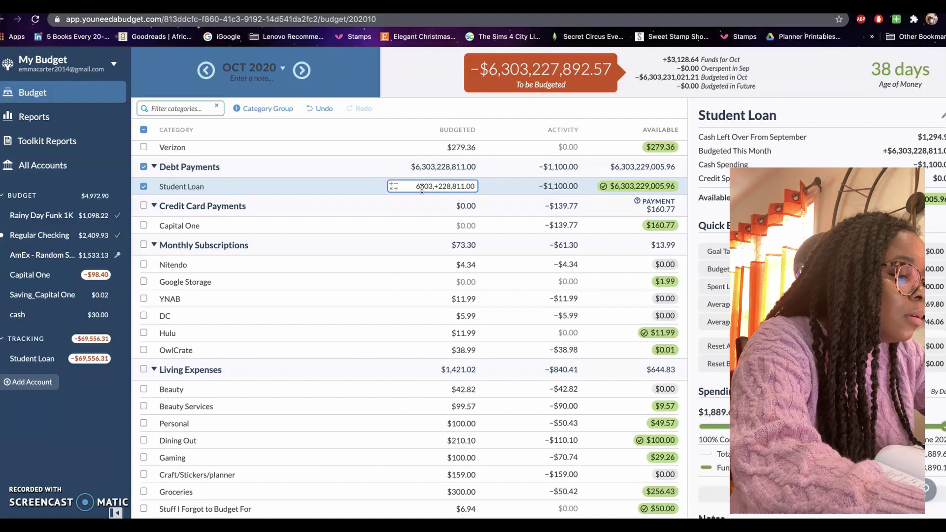
text(.3)
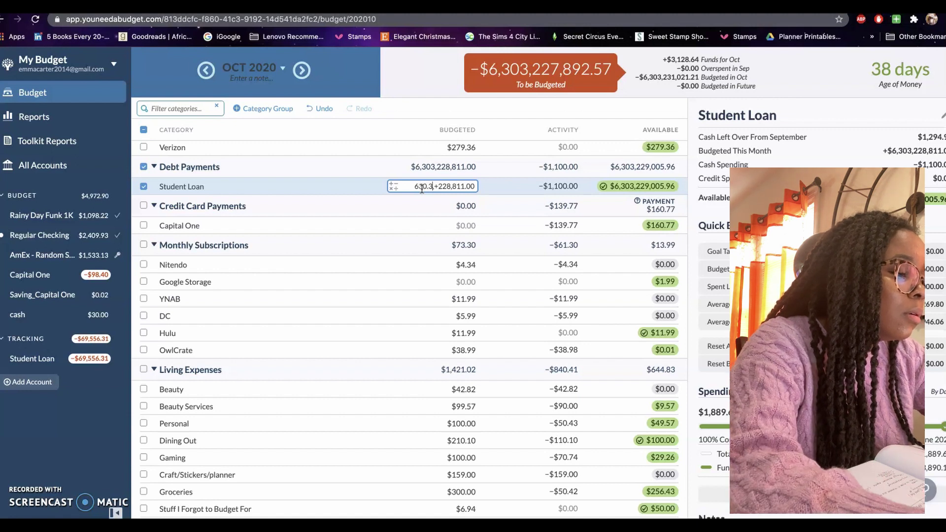
text(2)
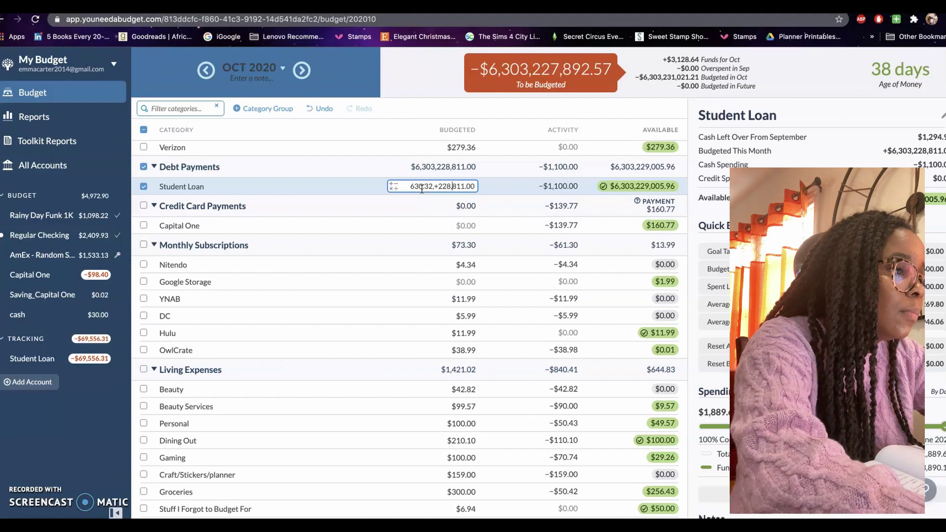
key(BackSpace)
key(BackSpace)
key(BackSpace)
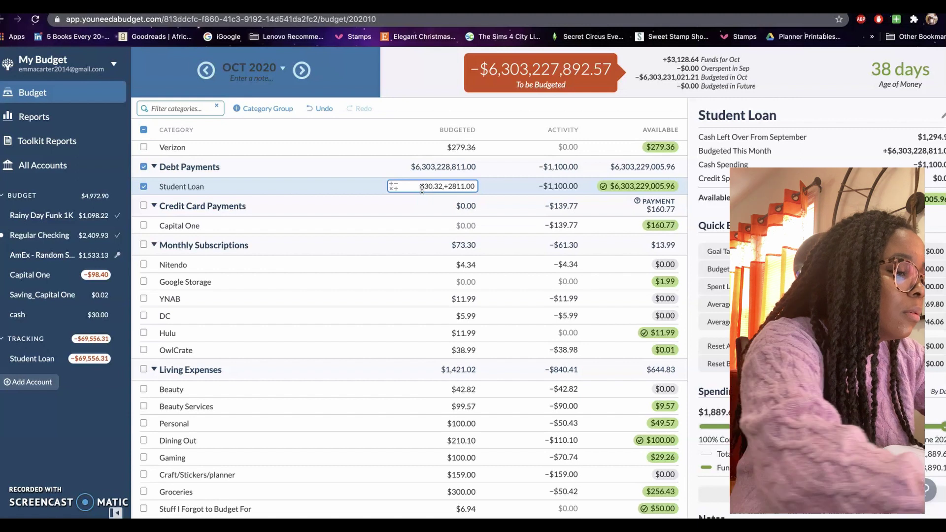
text(8.)
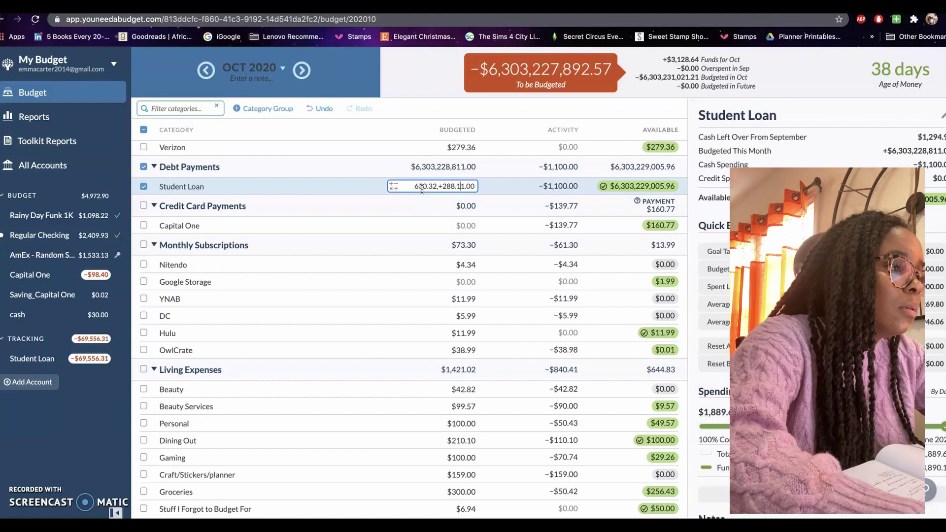
key(Right)
key(Right)
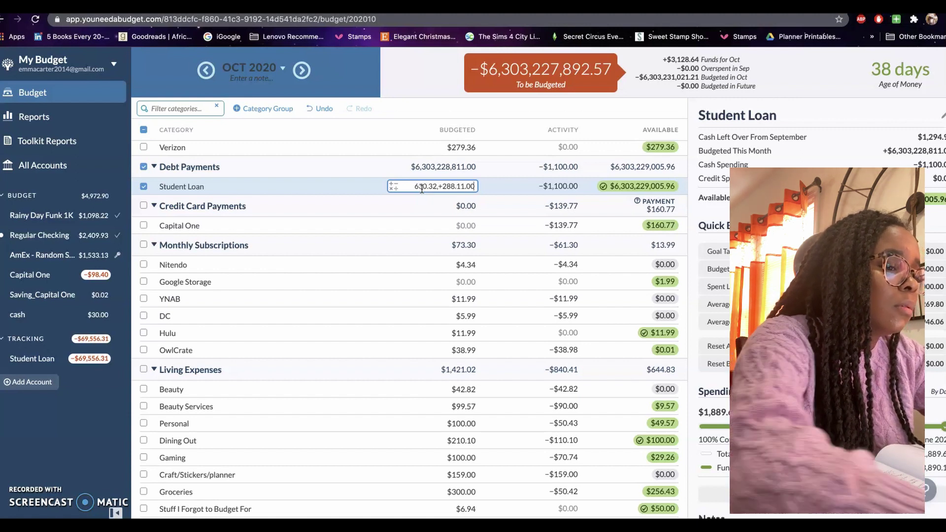
key(BackSpace)
key(BackSpace)
key(BackSpace)
key(Return)
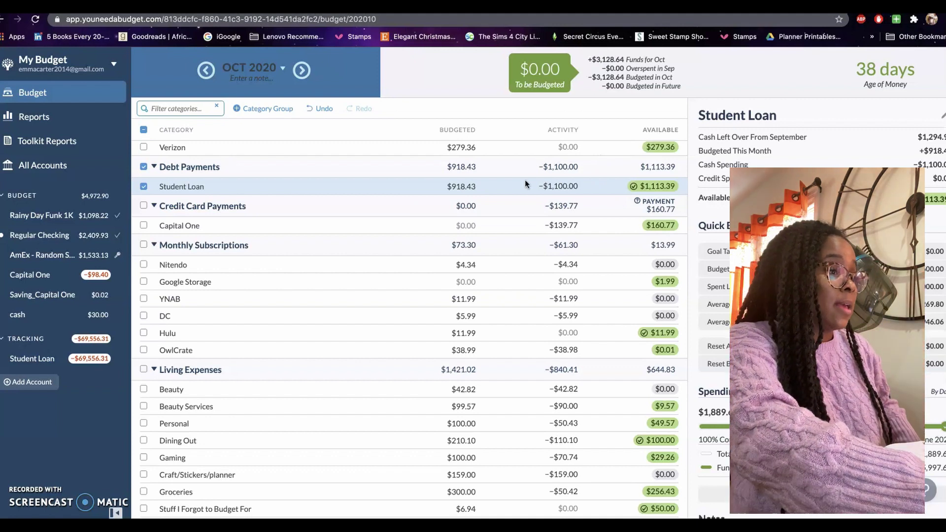
scroll(526, 183, down, 3)
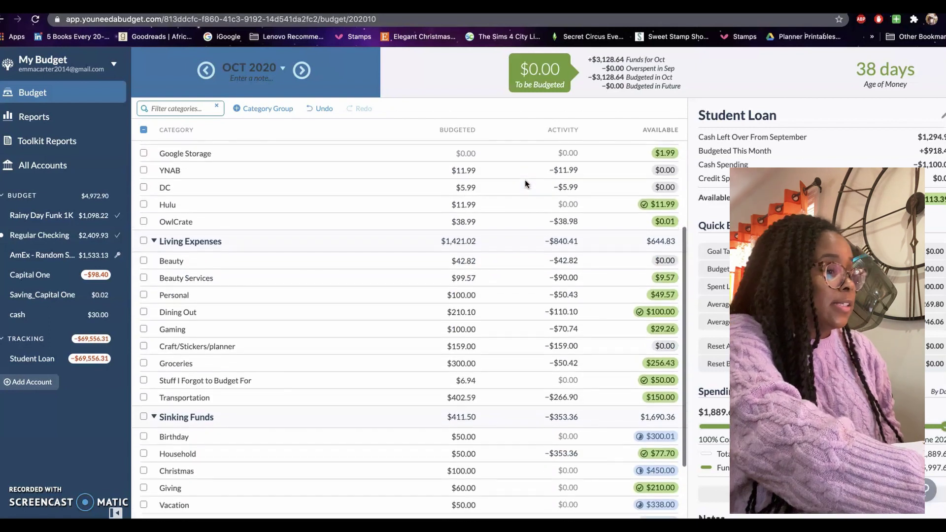